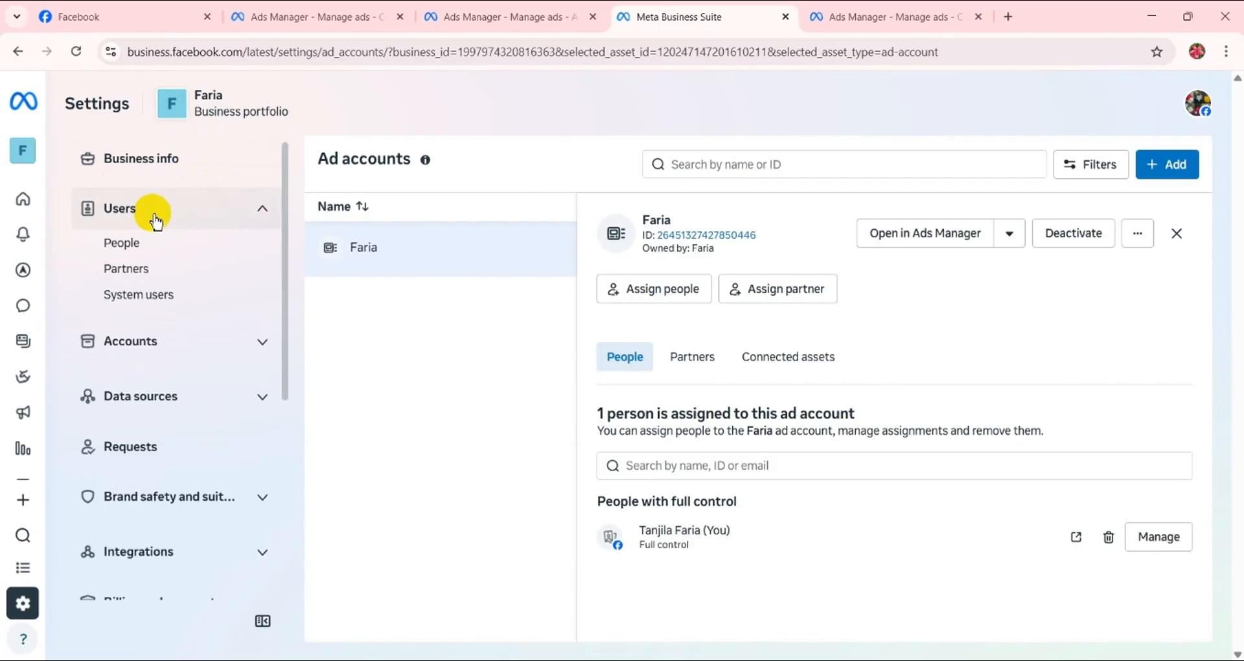
- Show the People list in the portfolio's user settings and dismiss the notice about Instagram accounts
left_click(155, 221)
left_click(155, 221)
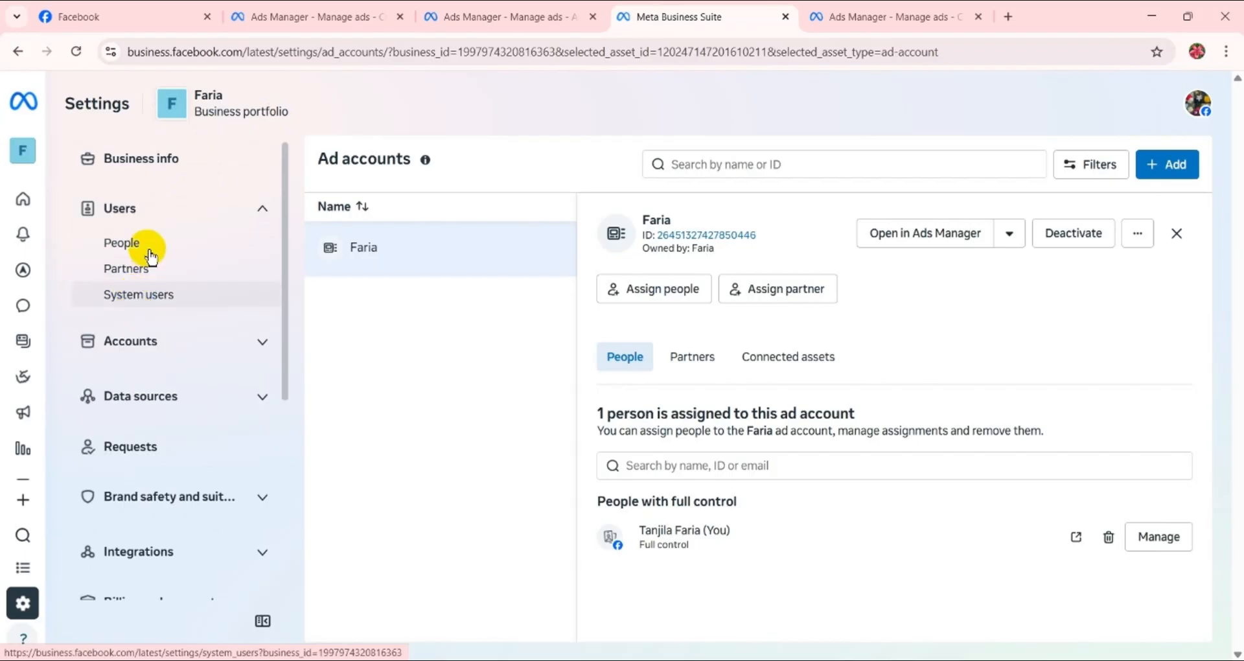
left_click(179, 223)
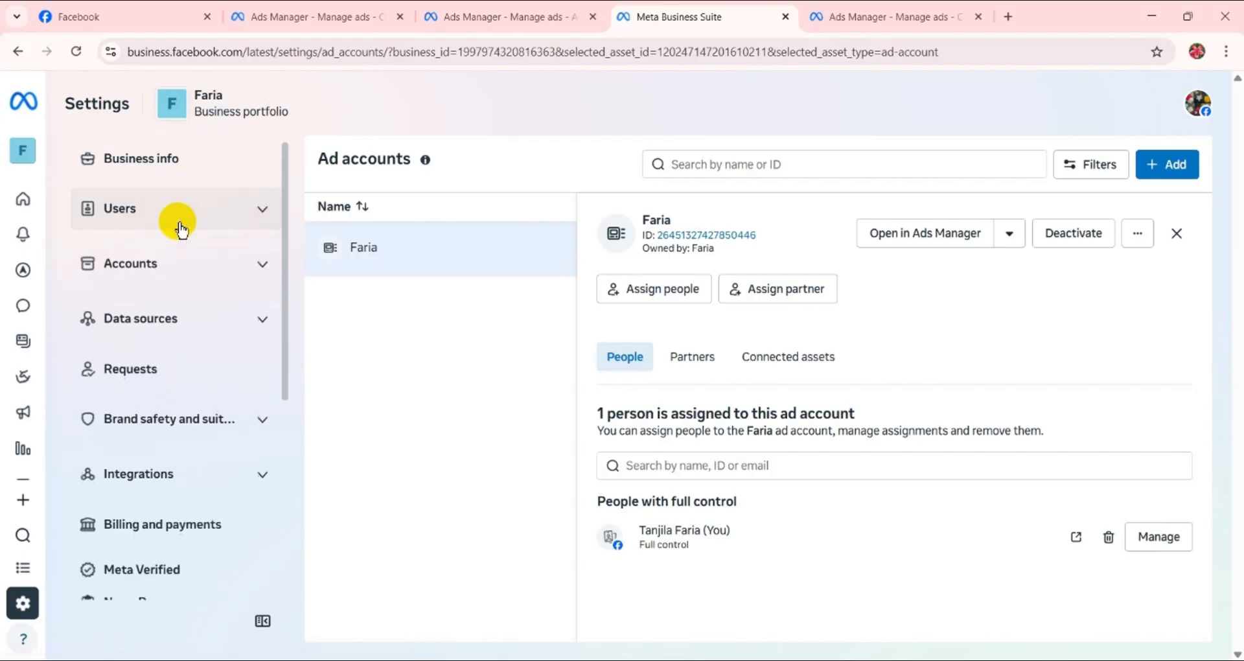
left_click(177, 222)
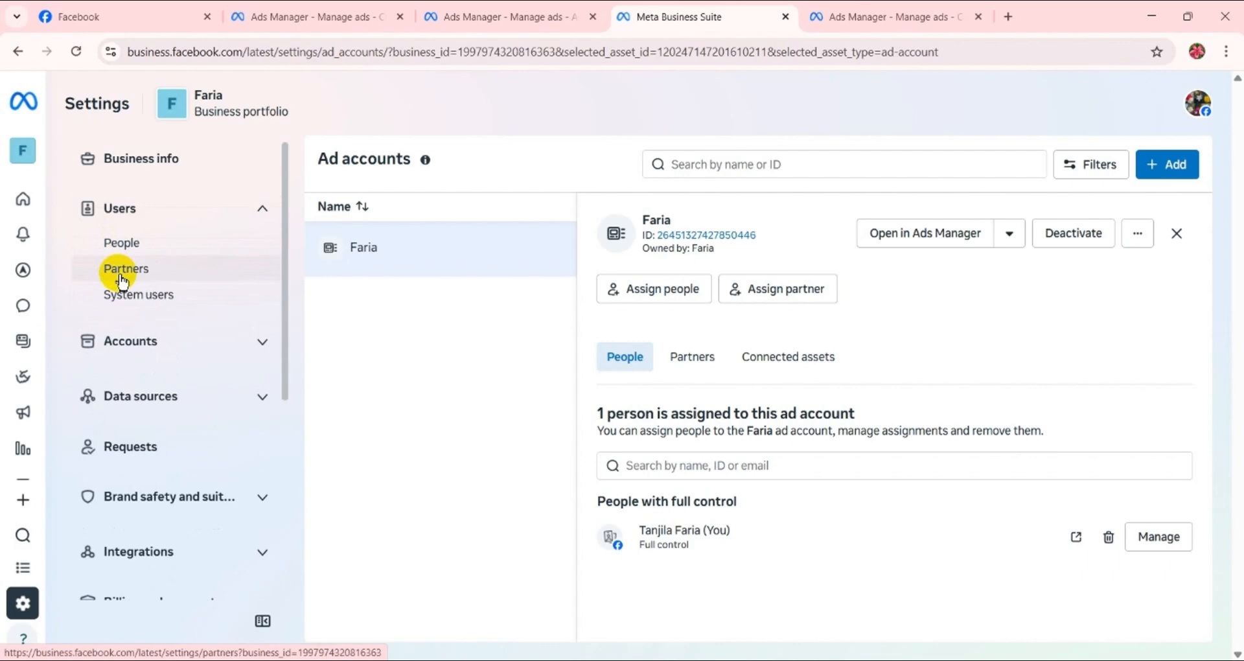
left_click(154, 243)
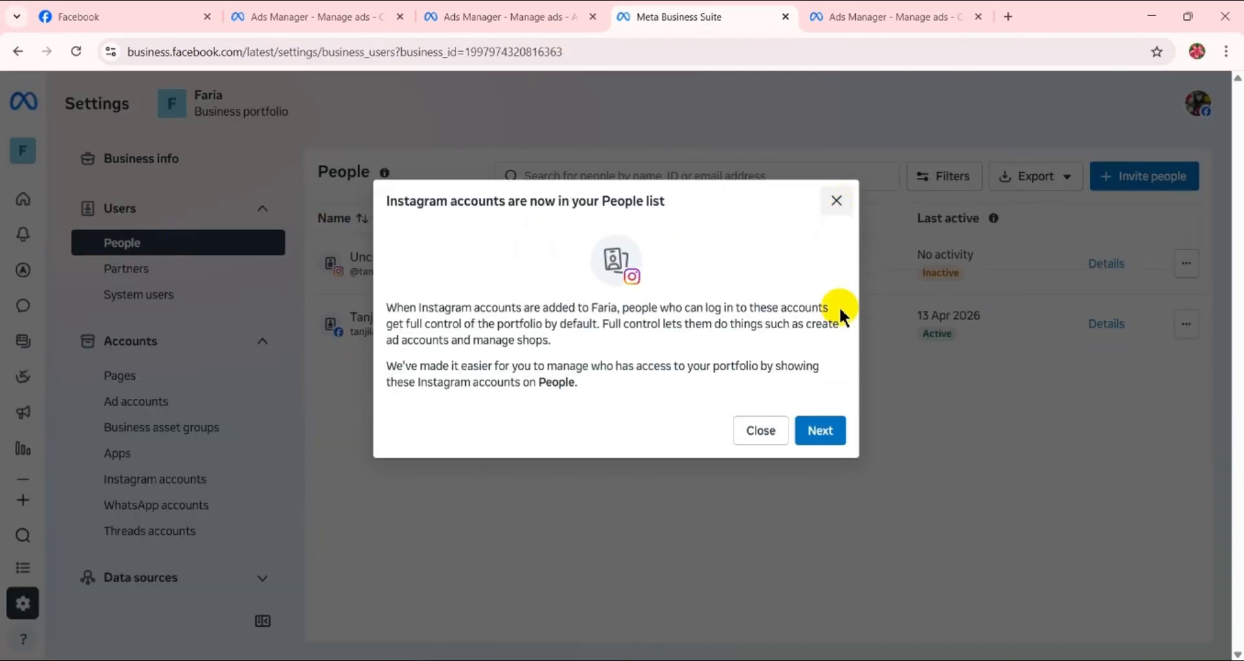
left_click(760, 430)
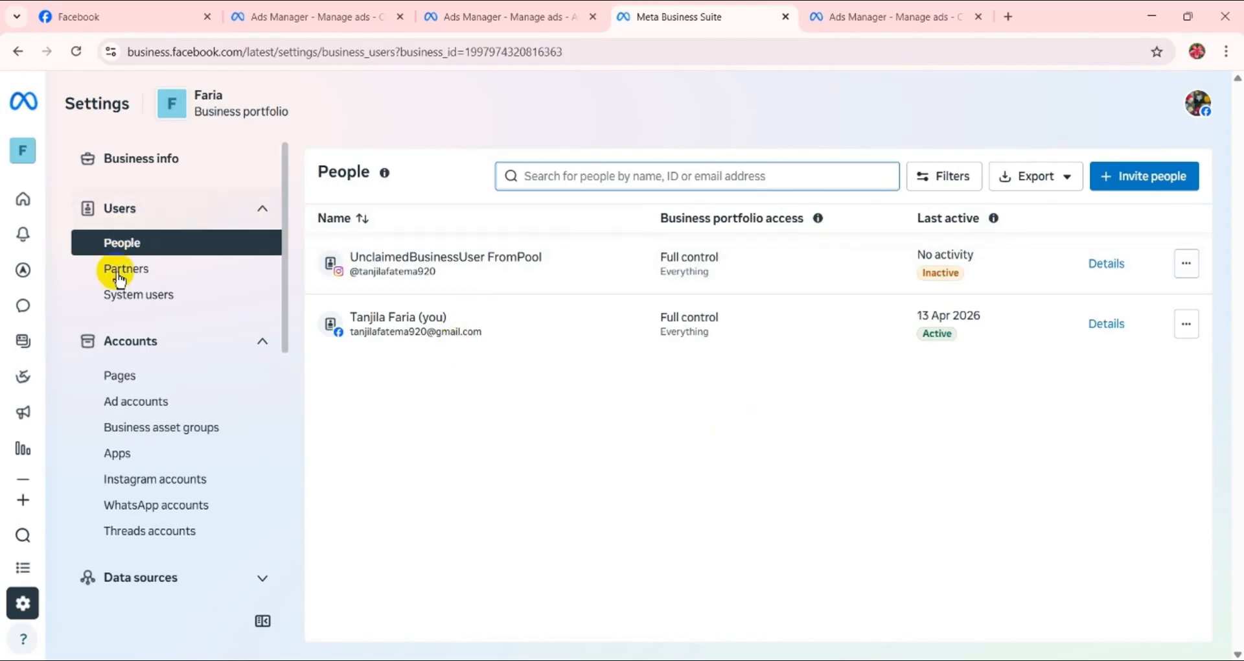
left_click(164, 259)
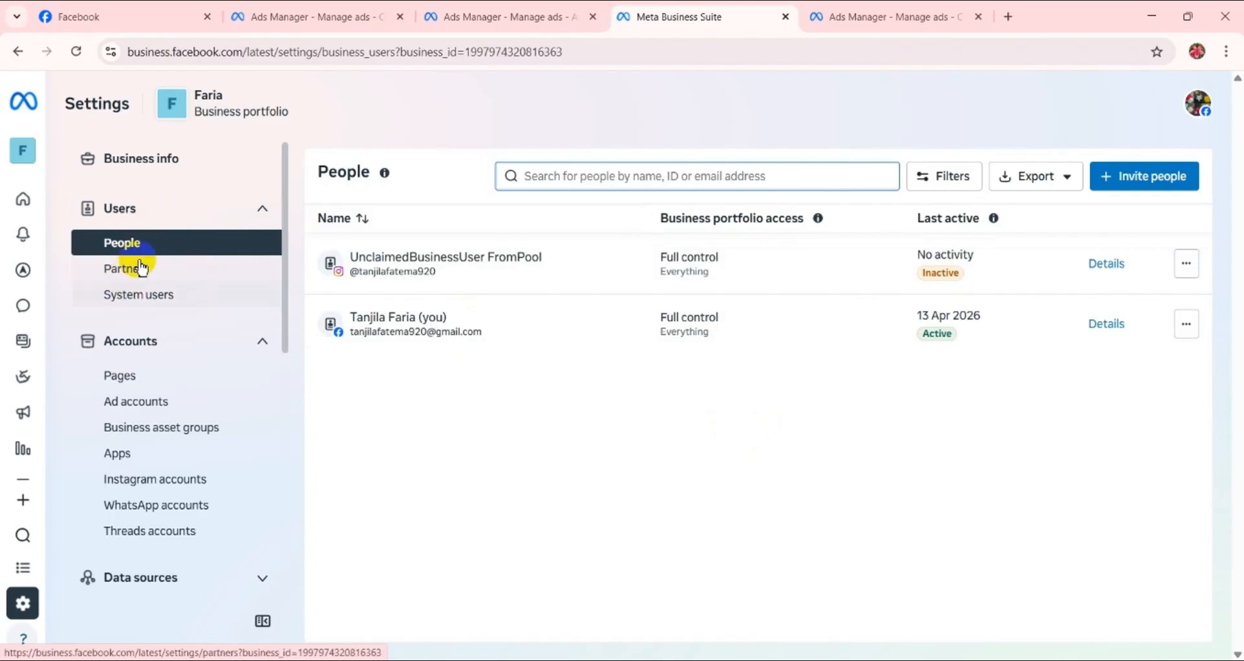
left_click(174, 253)
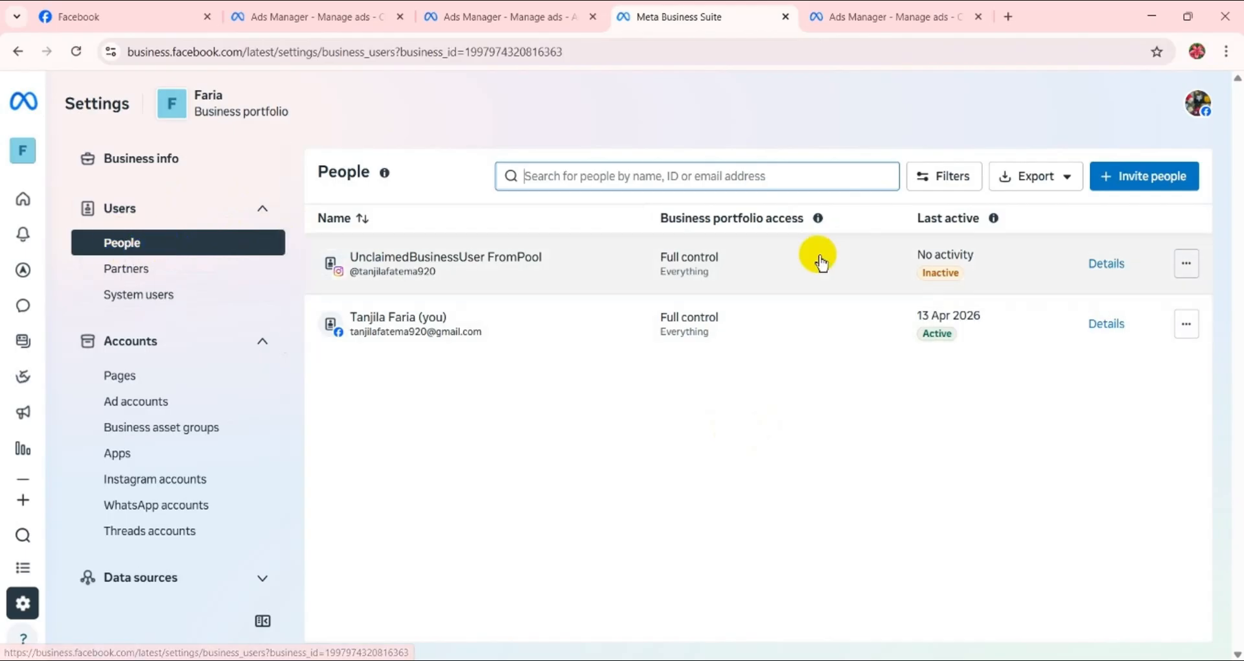
- Start a new invitation for a person to join the business portfolio
left_click(1146, 182)
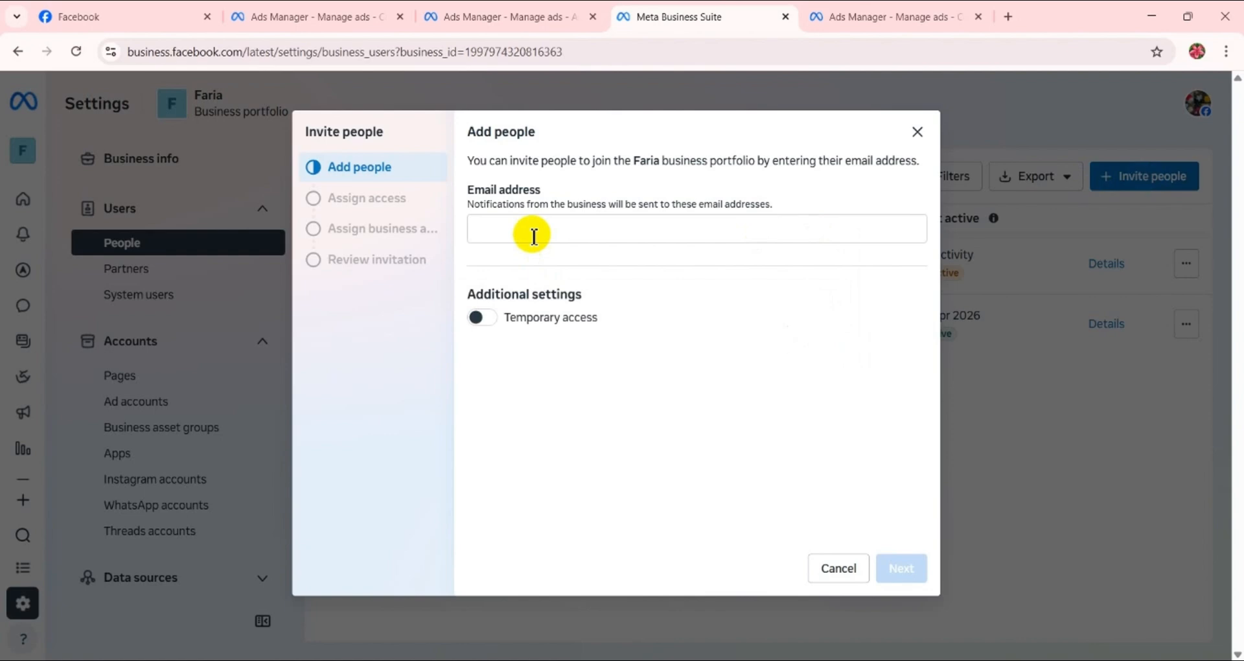
left_click(534, 236)
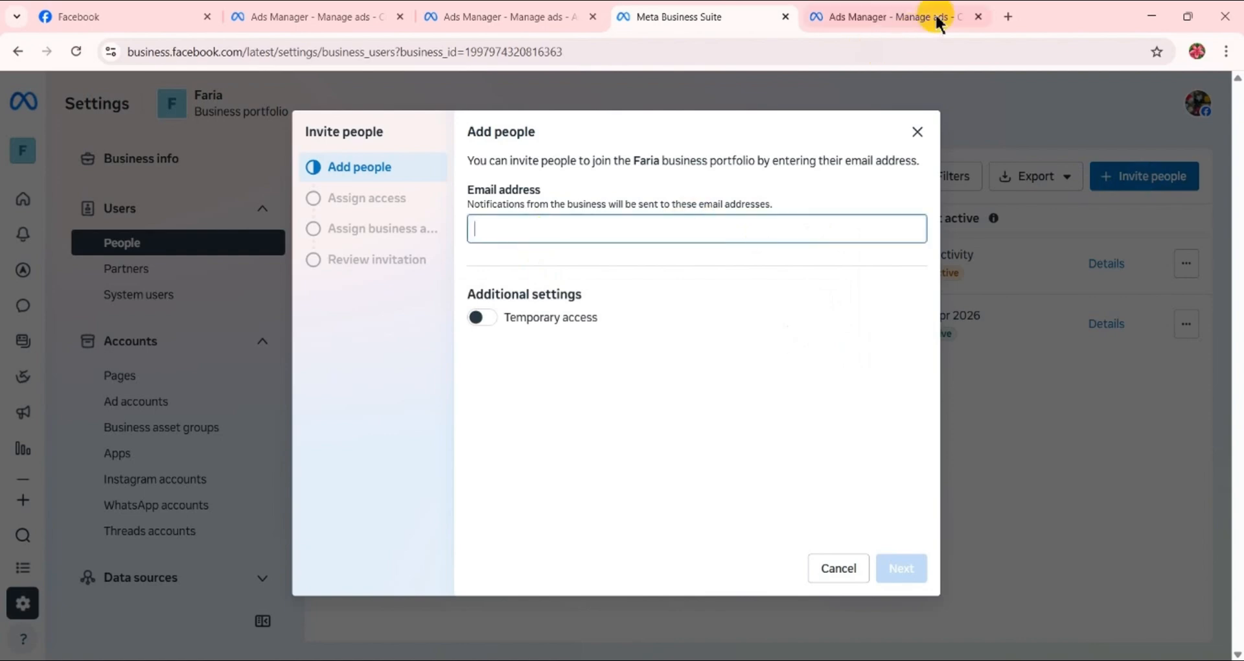
left_click(1008, 16)
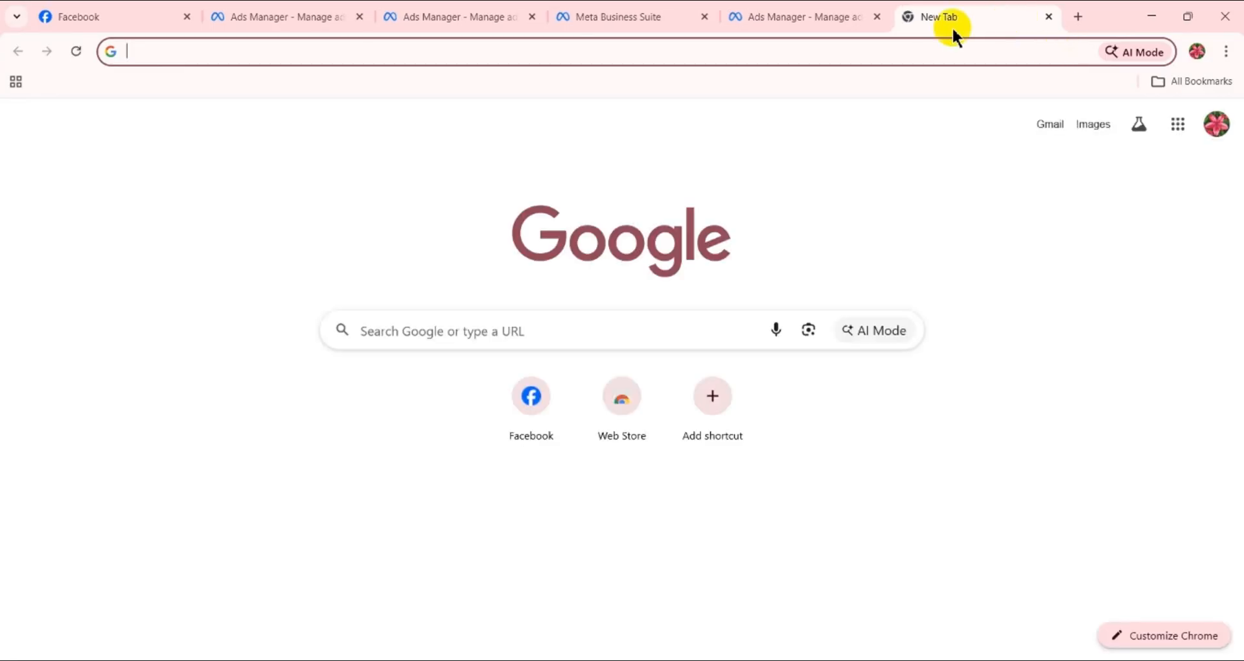
left_click(824, 14)
left_click(637, 19)
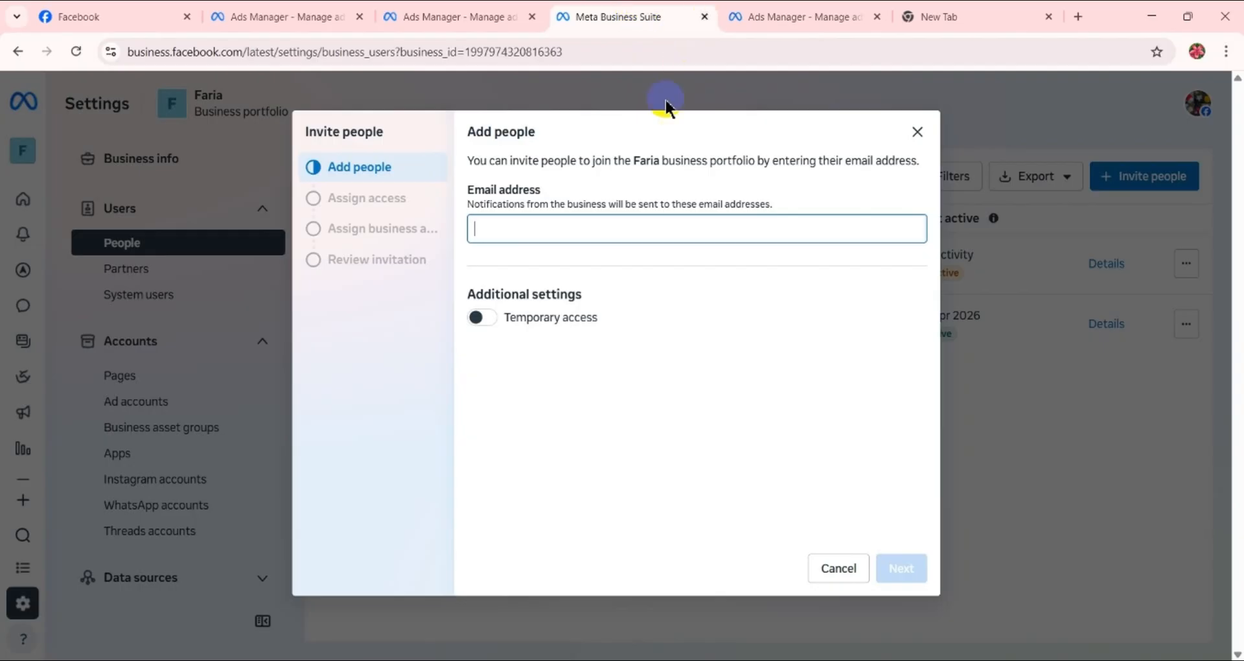
- Enter the invitee's email address in the invitation
left_click(627, 225)
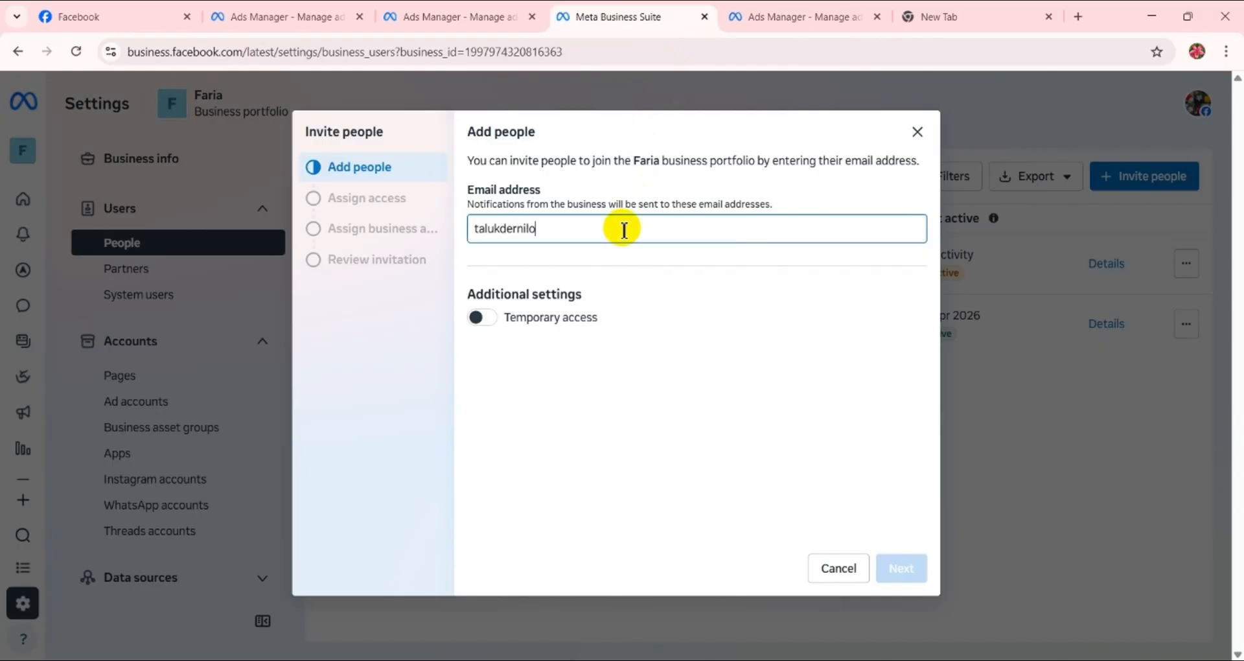
- Enable temporary access with the portfolio access expiring on 30 April 2026, and proceed to access assignment
left_click(483, 317)
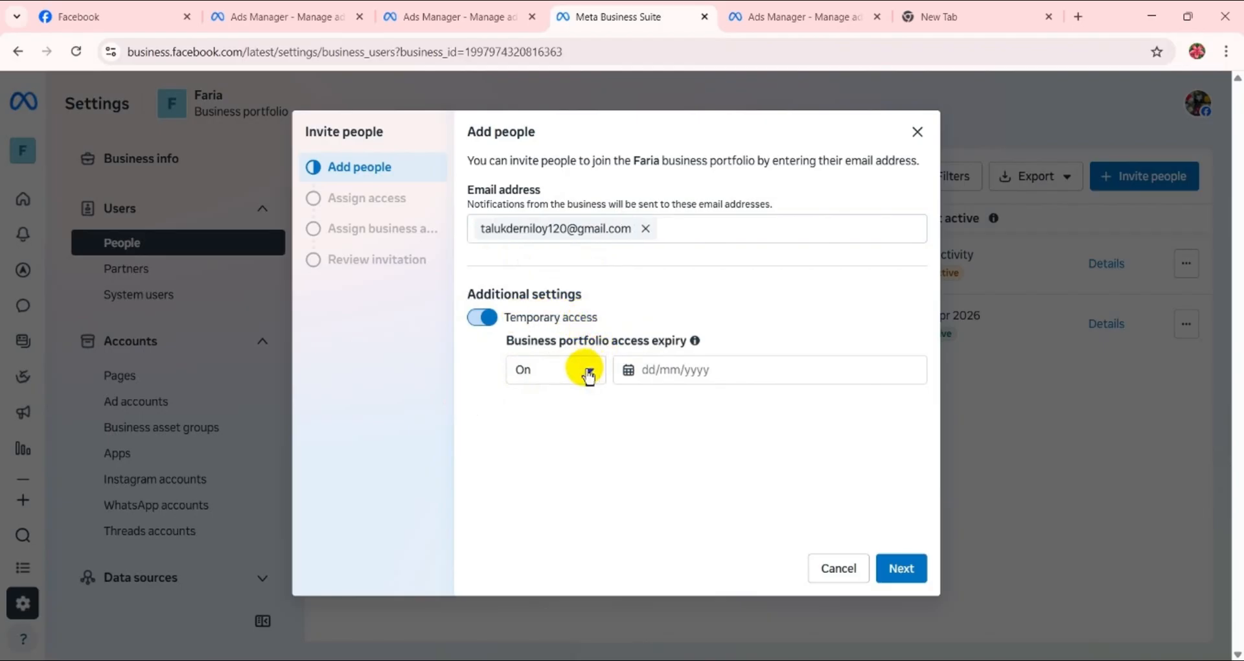
left_click(591, 370)
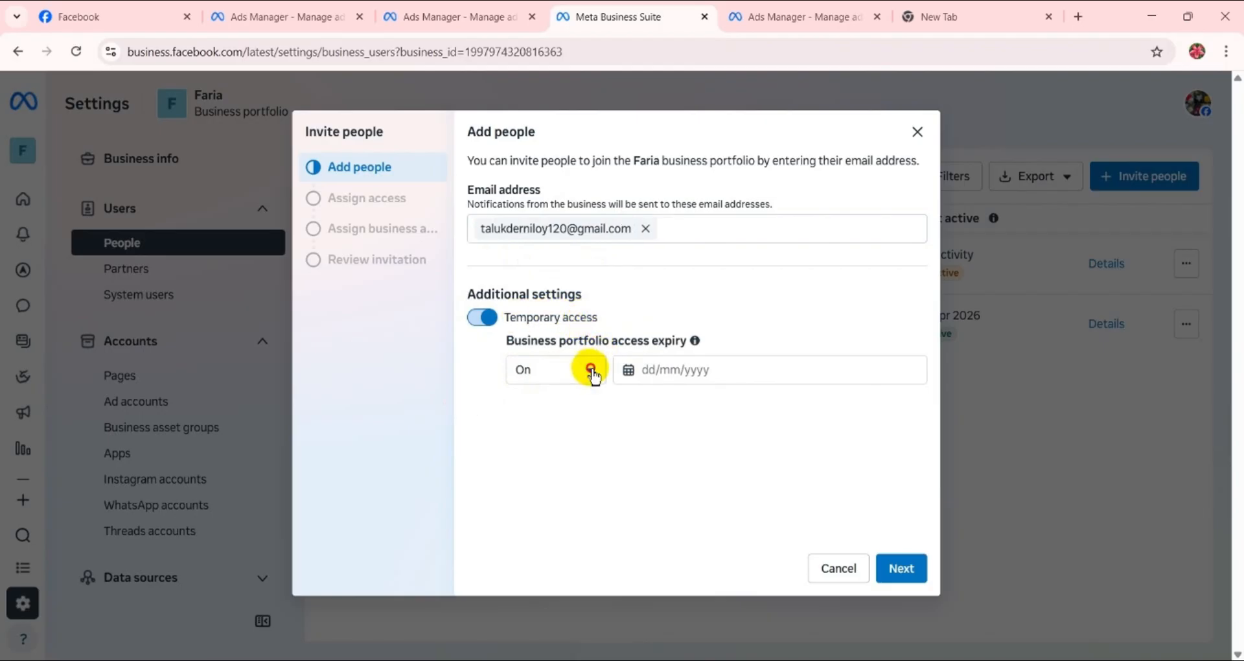
left_click(675, 370)
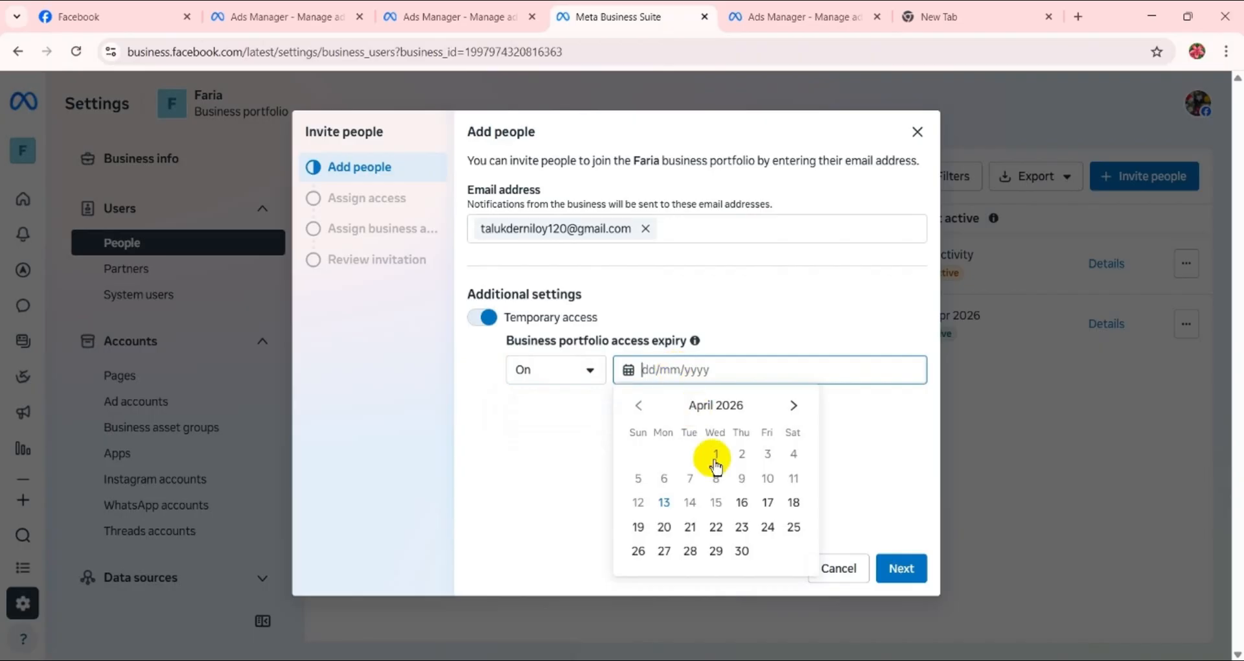
left_click(741, 552)
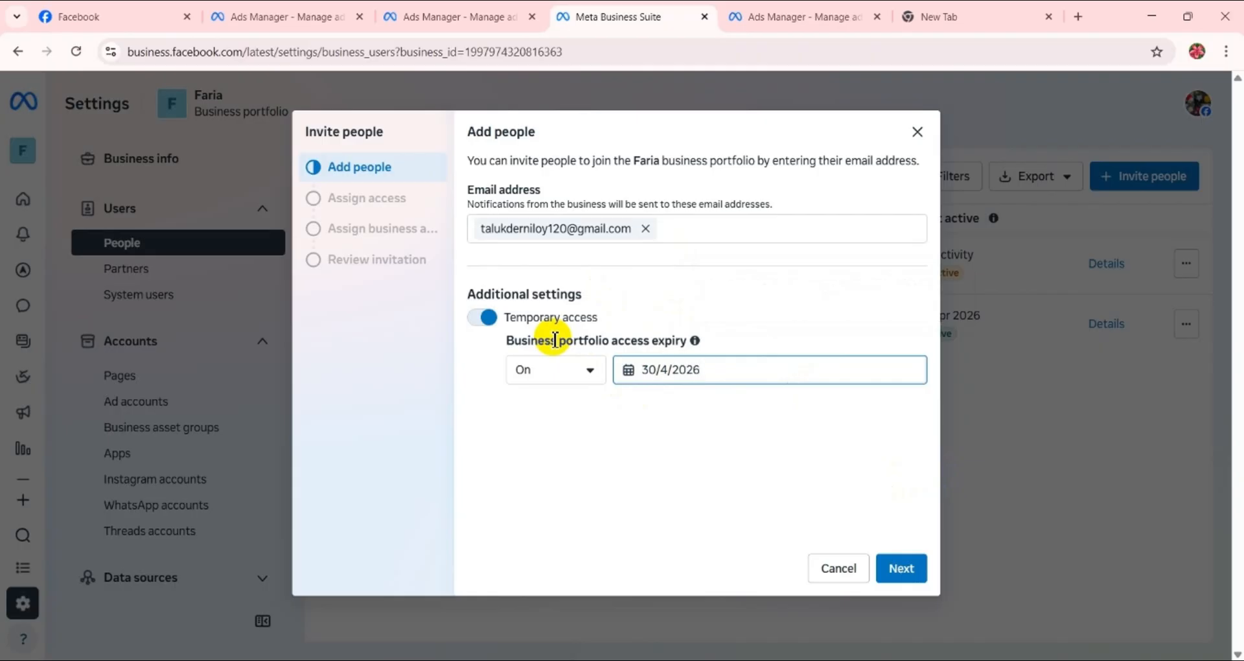
left_click(911, 570)
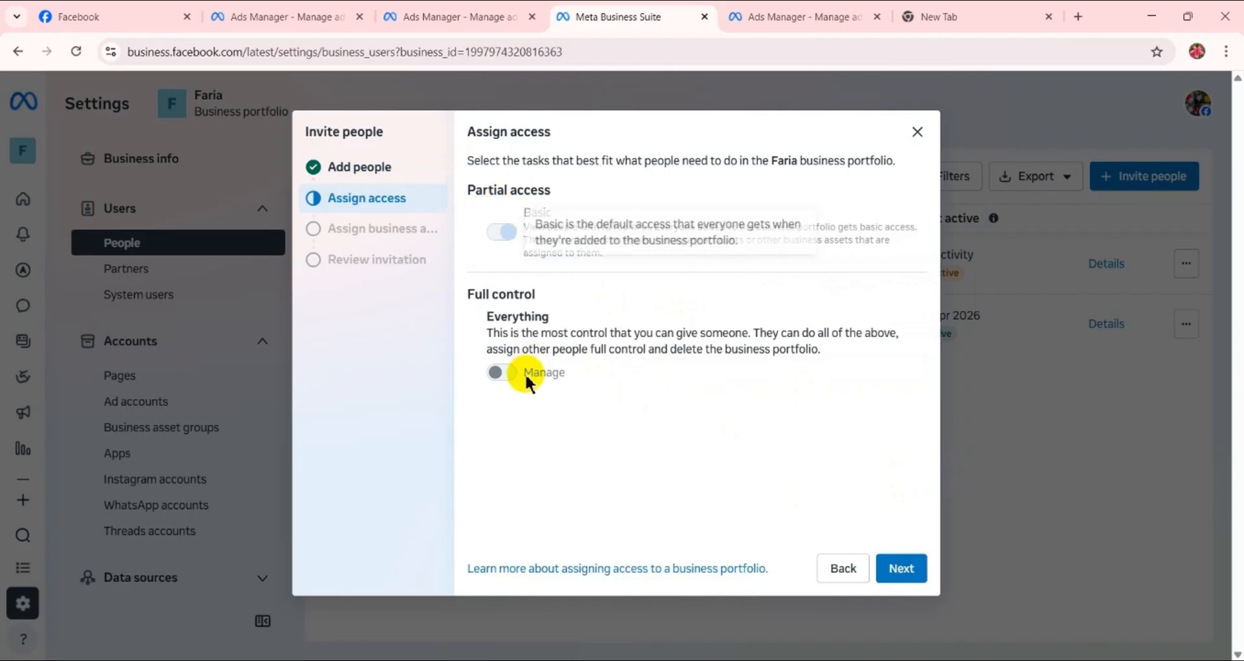
- Check the full control option against the temporary access settings and proceed with Basic partial access only
mouse_move(512, 377)
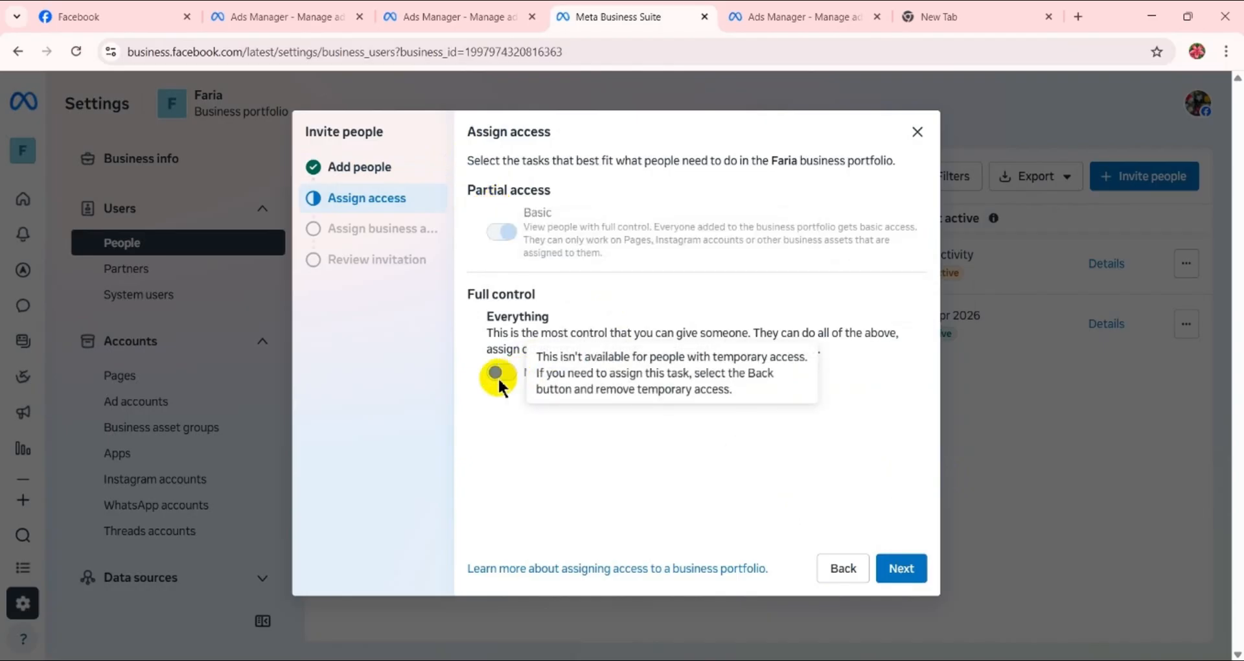
left_click(375, 167)
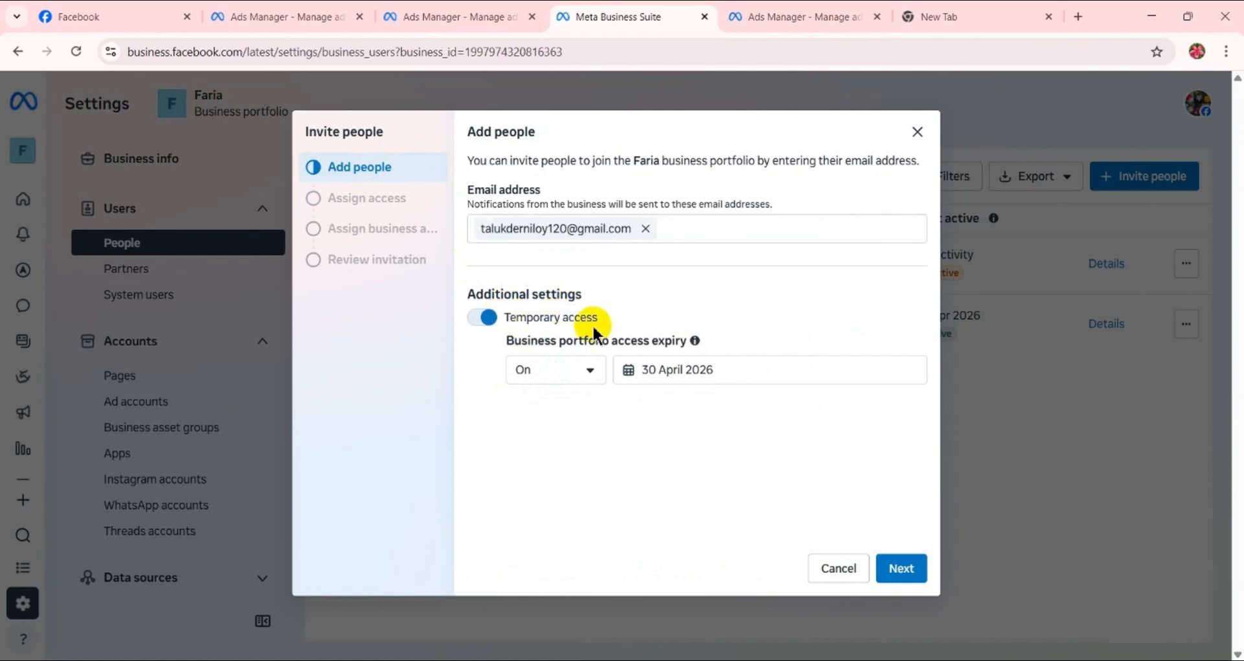
left_click(910, 570)
mouse_move(527, 375)
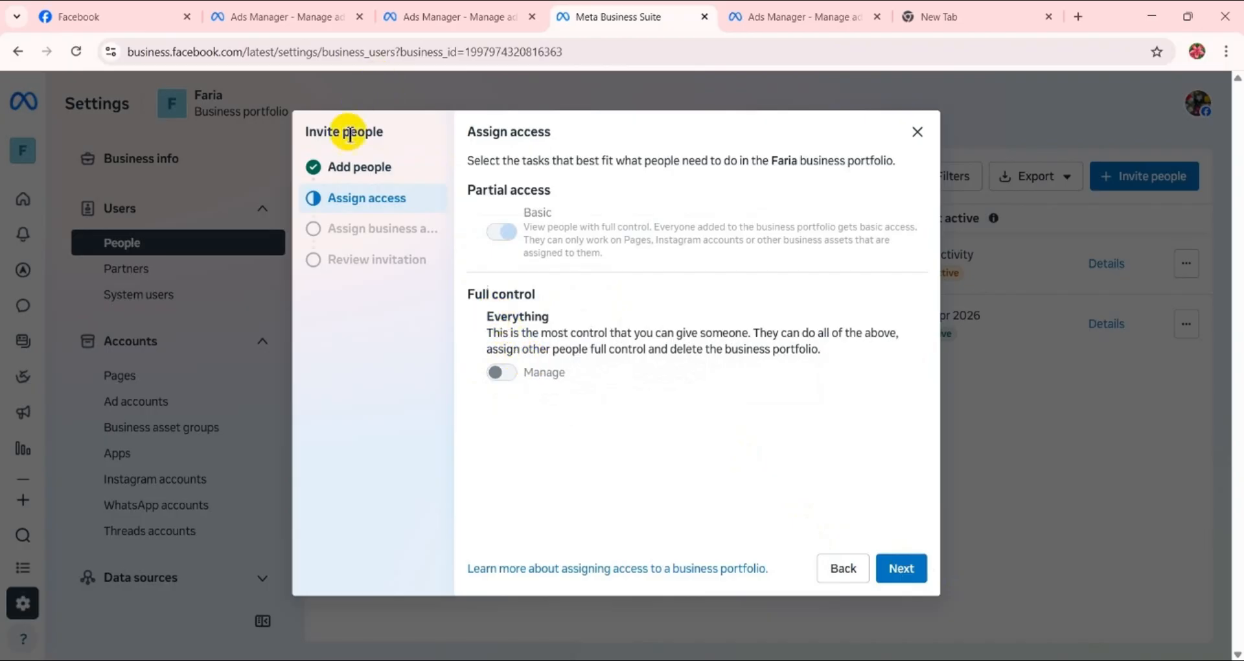
left_click(361, 178)
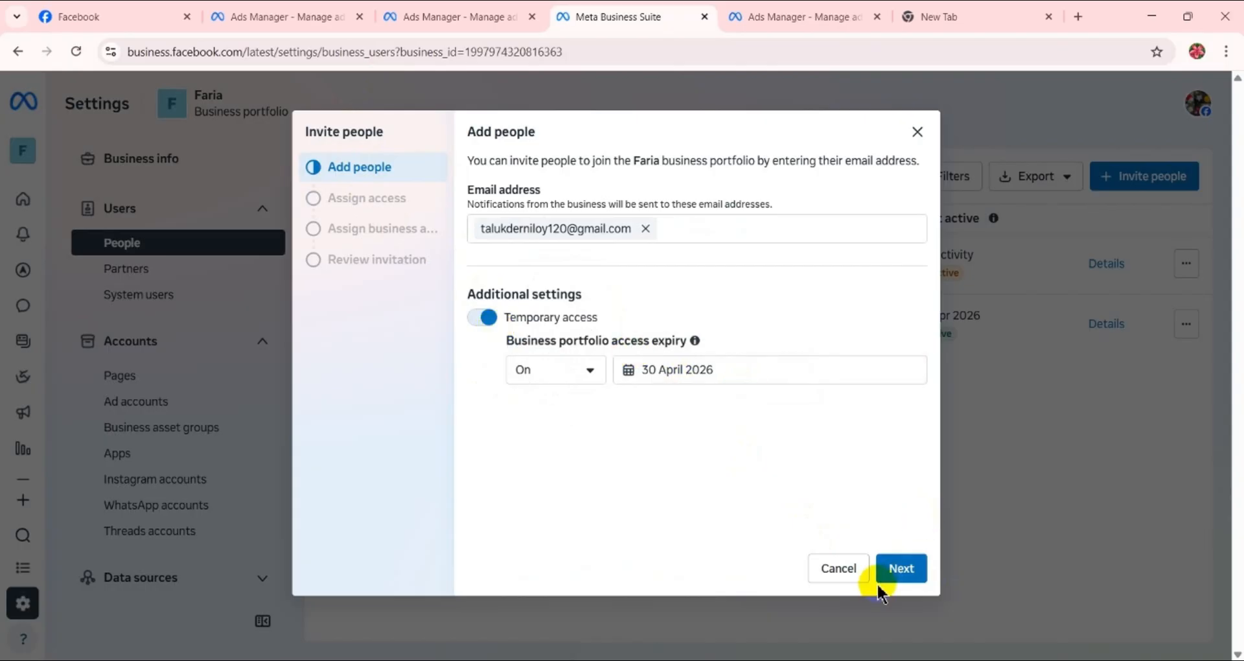
left_click(899, 571)
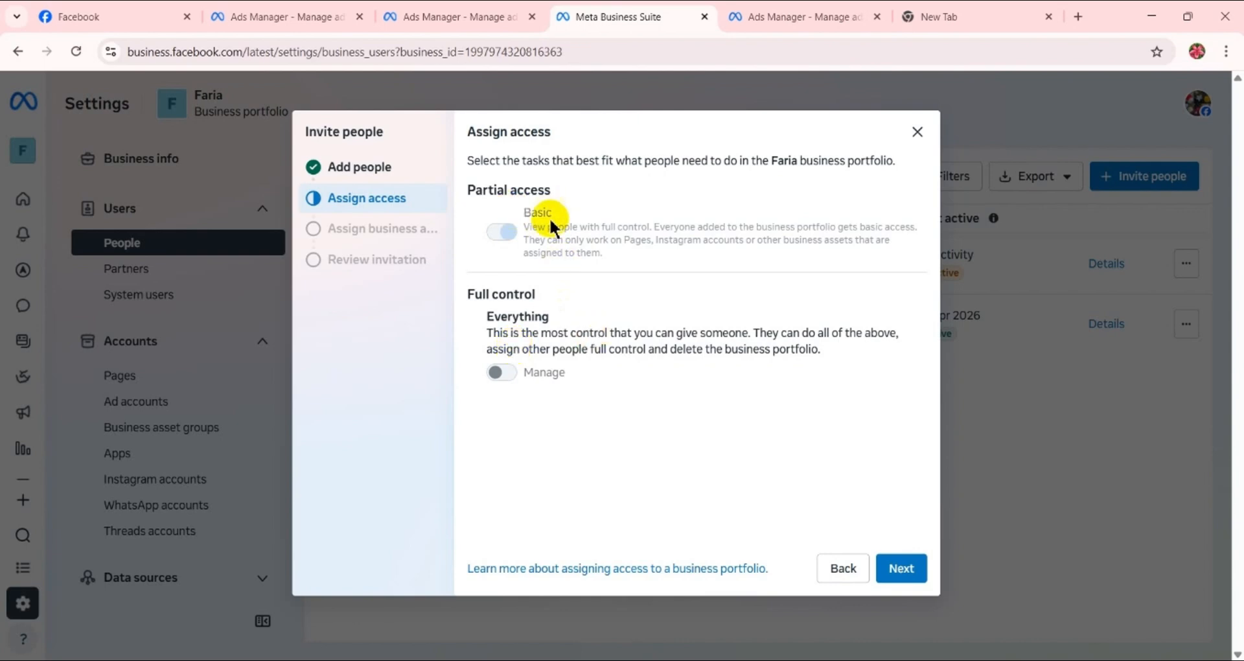
mouse_move(501, 235)
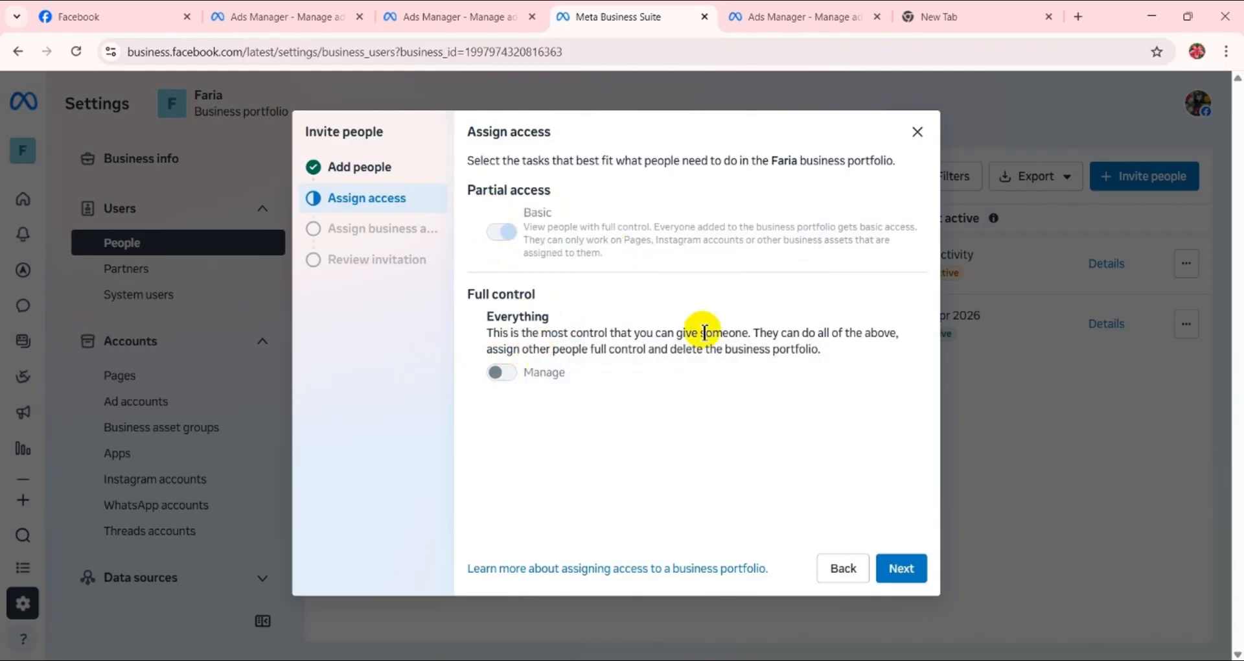
left_click(912, 578)
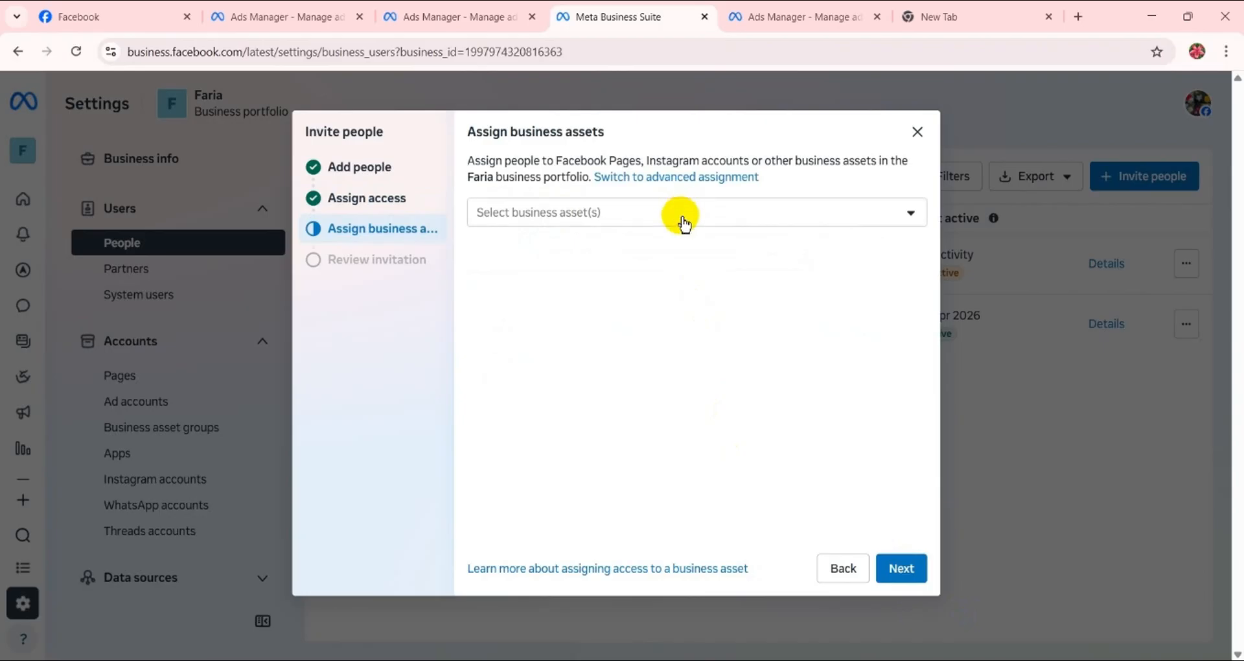
- Select the Facebook Page, Instagram account, WhatsApp account and ad account as the business assets to assign
left_click(683, 220)
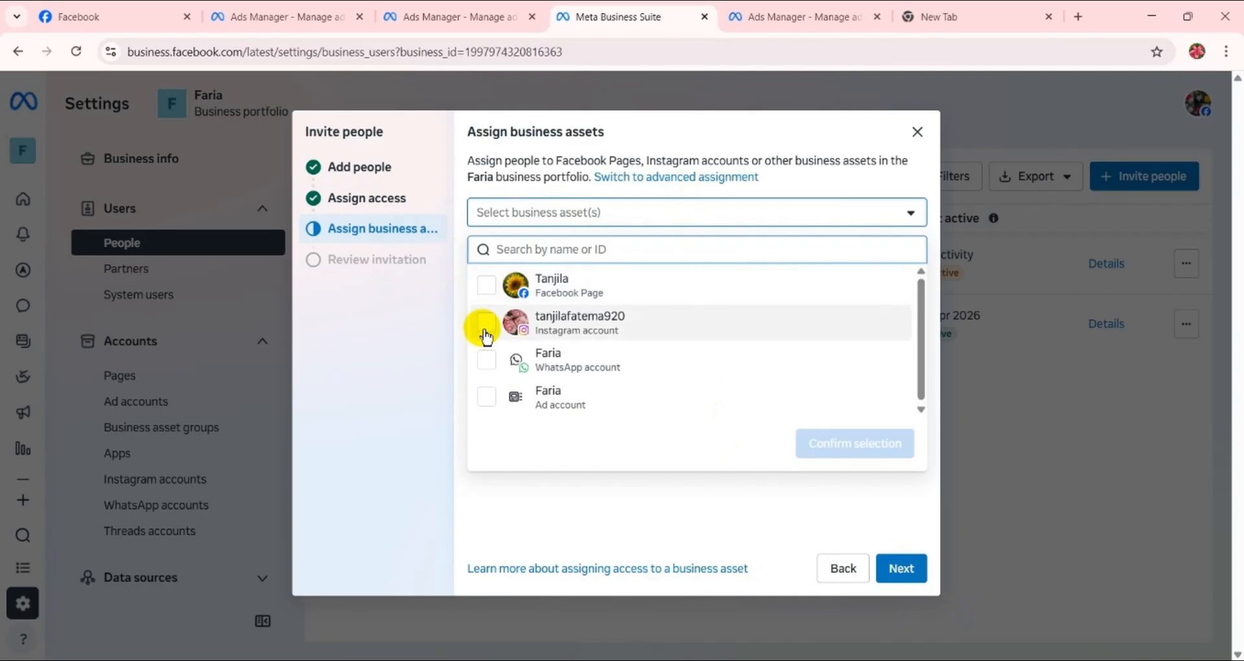
left_click(586, 220)
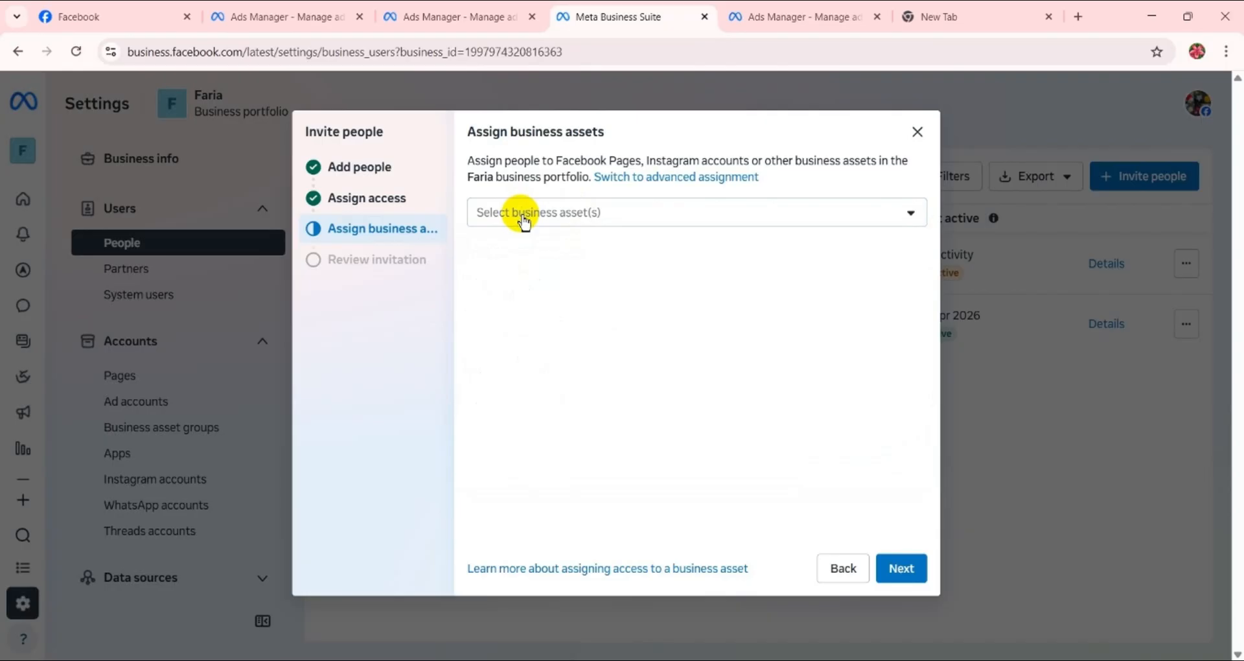
left_click(525, 219)
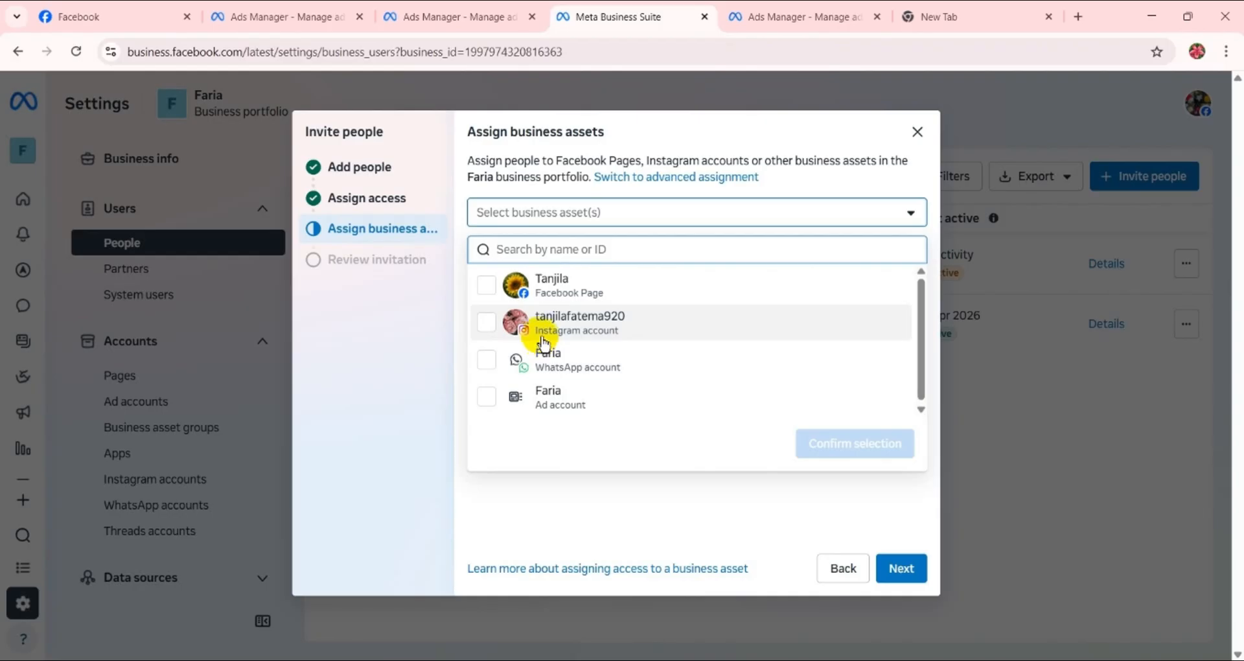
left_click(492, 291)
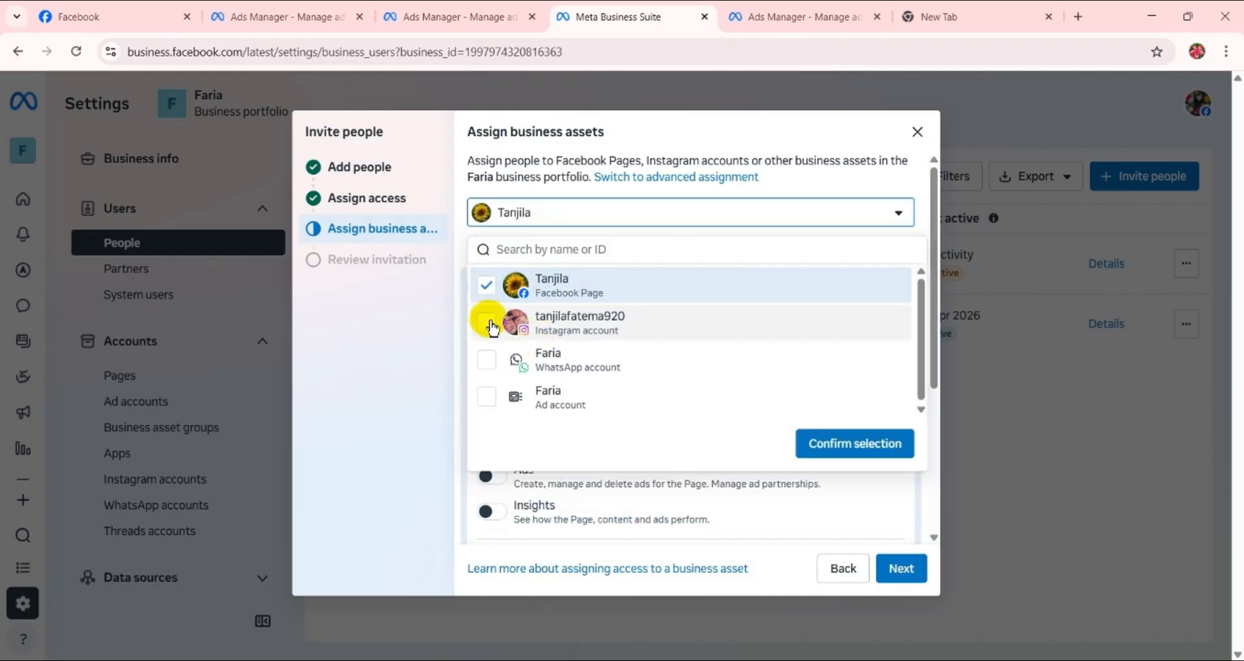
left_click(487, 322)
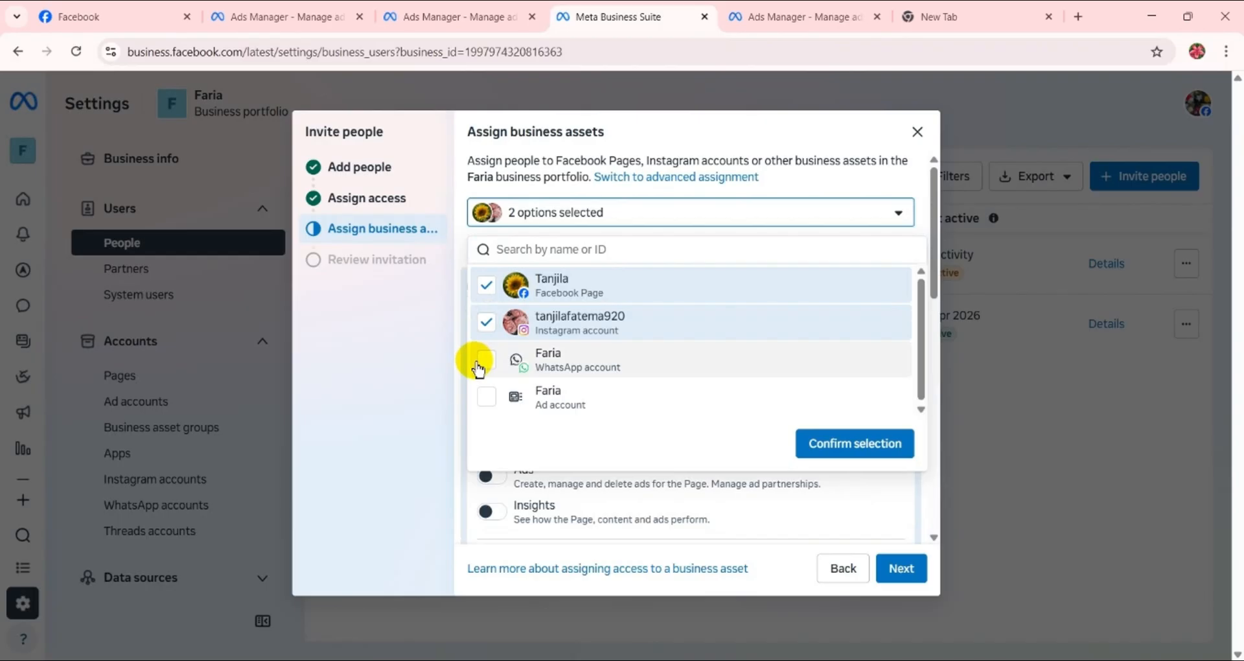
left_click(481, 360)
left_click(488, 396)
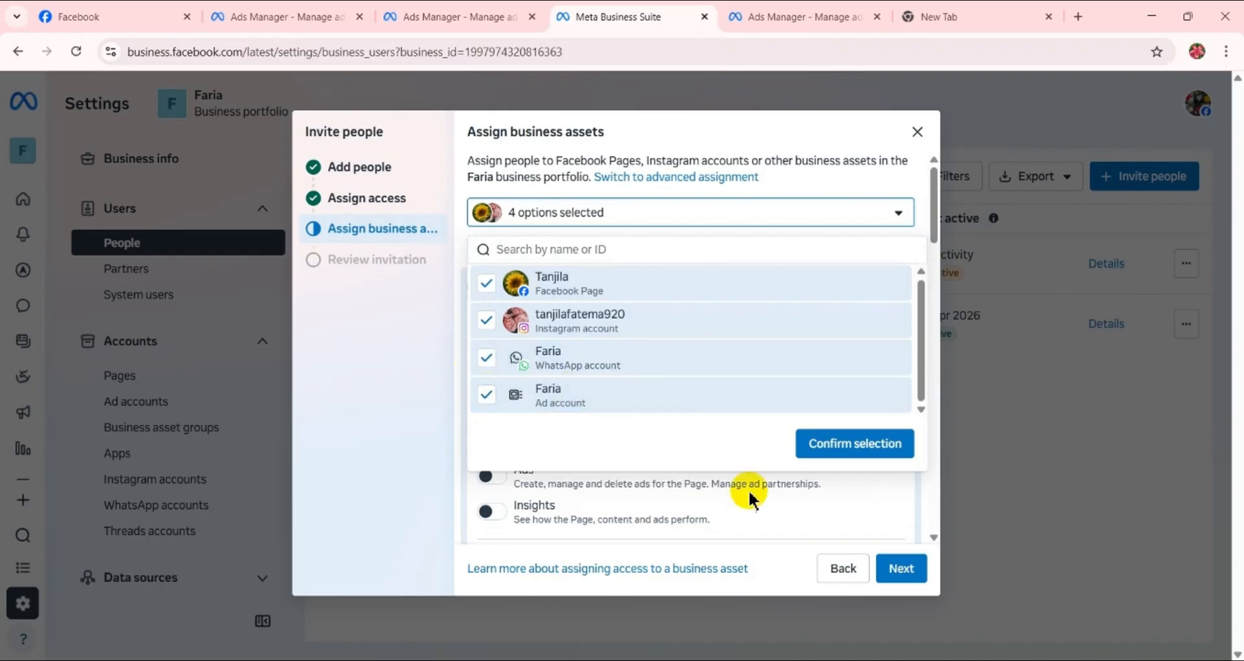
left_click(843, 446)
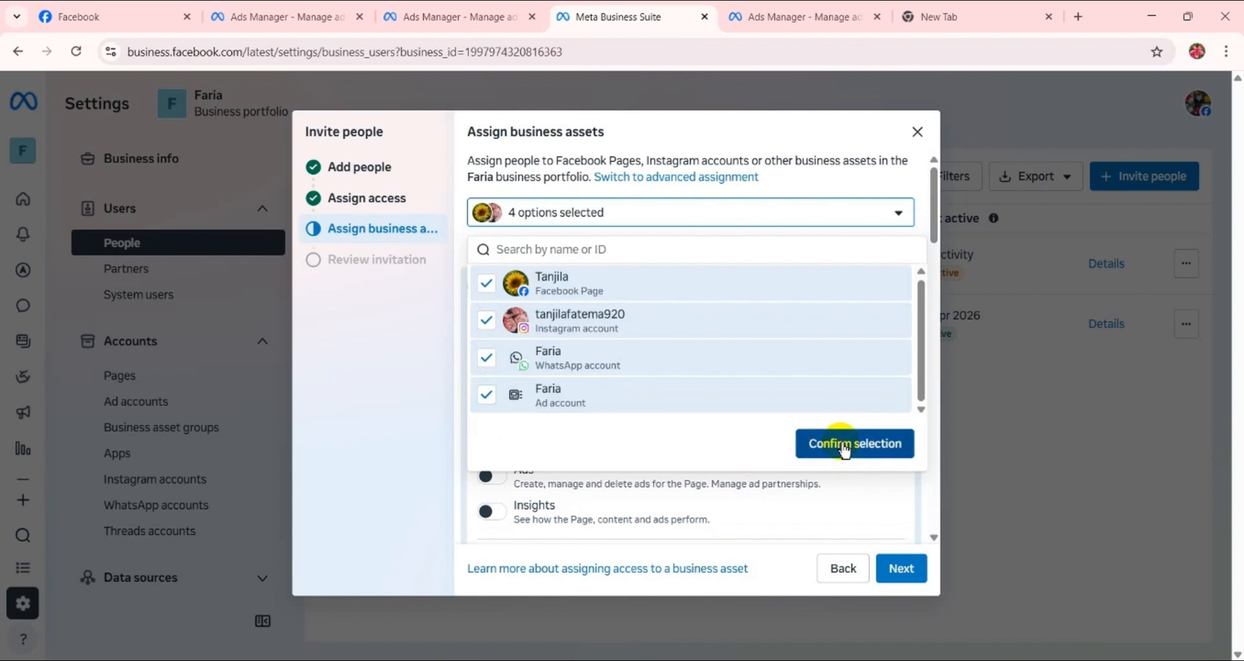
- Grant full control over everything on the selected Facebook Page, covering business tools and Facebook
scroll(557, 369, "down", 15)
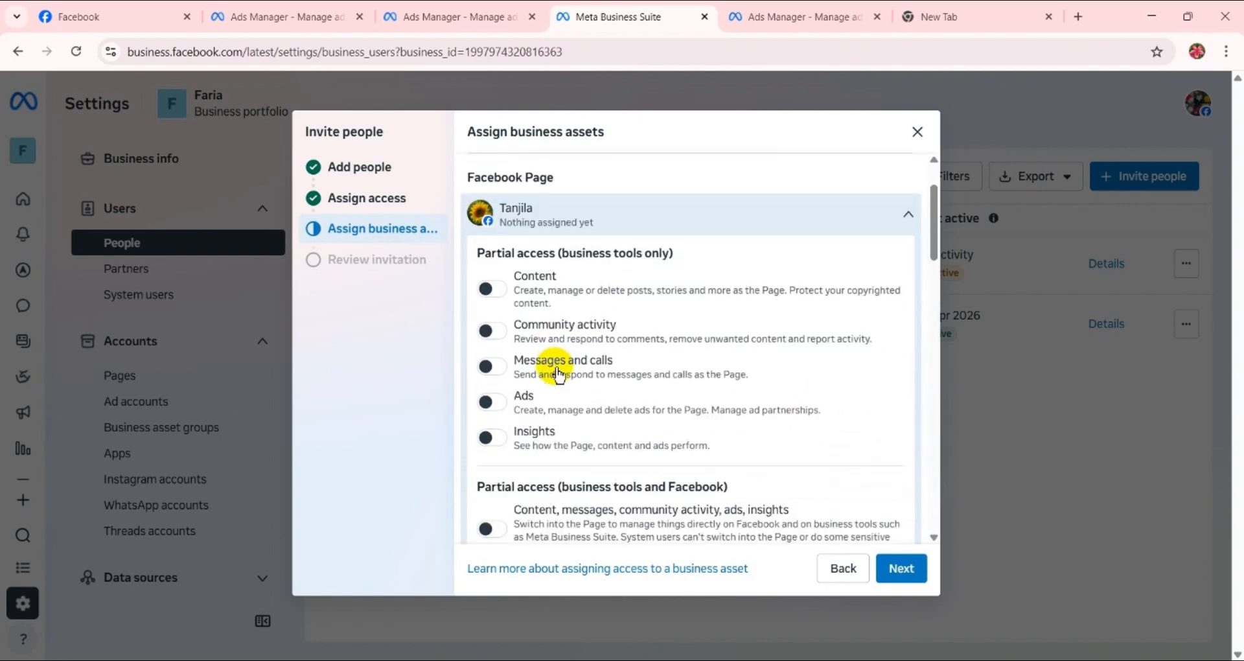
scroll(556, 373, "down", 5)
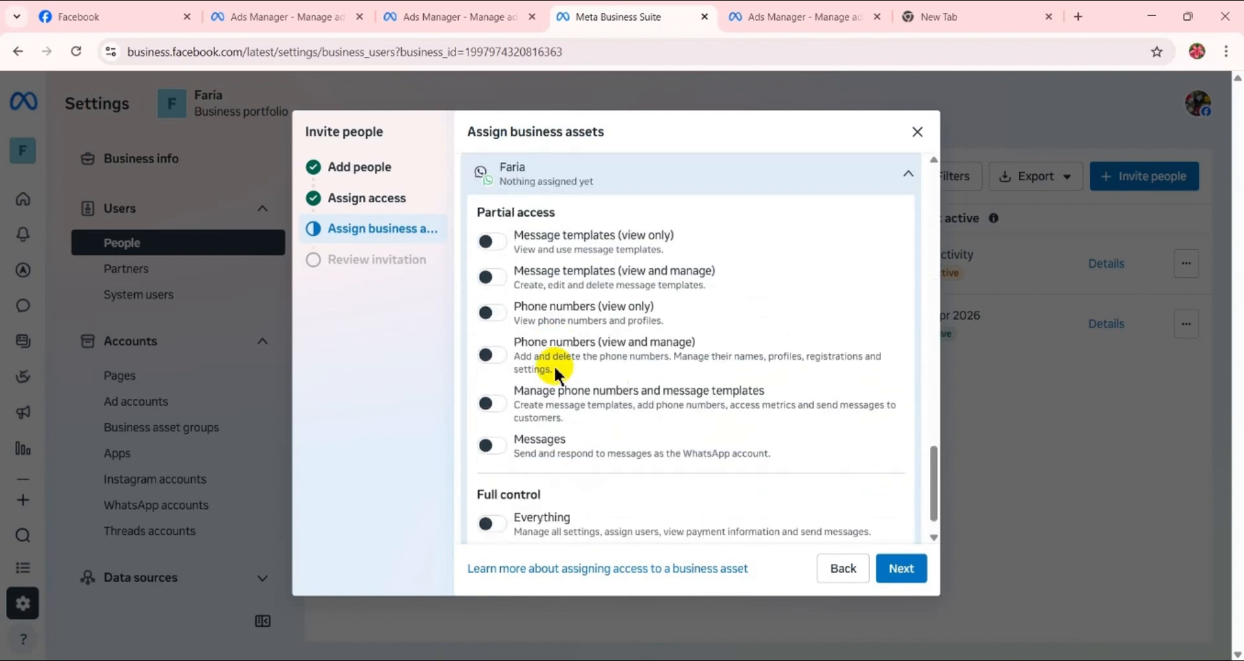
scroll(557, 369, "up", 20)
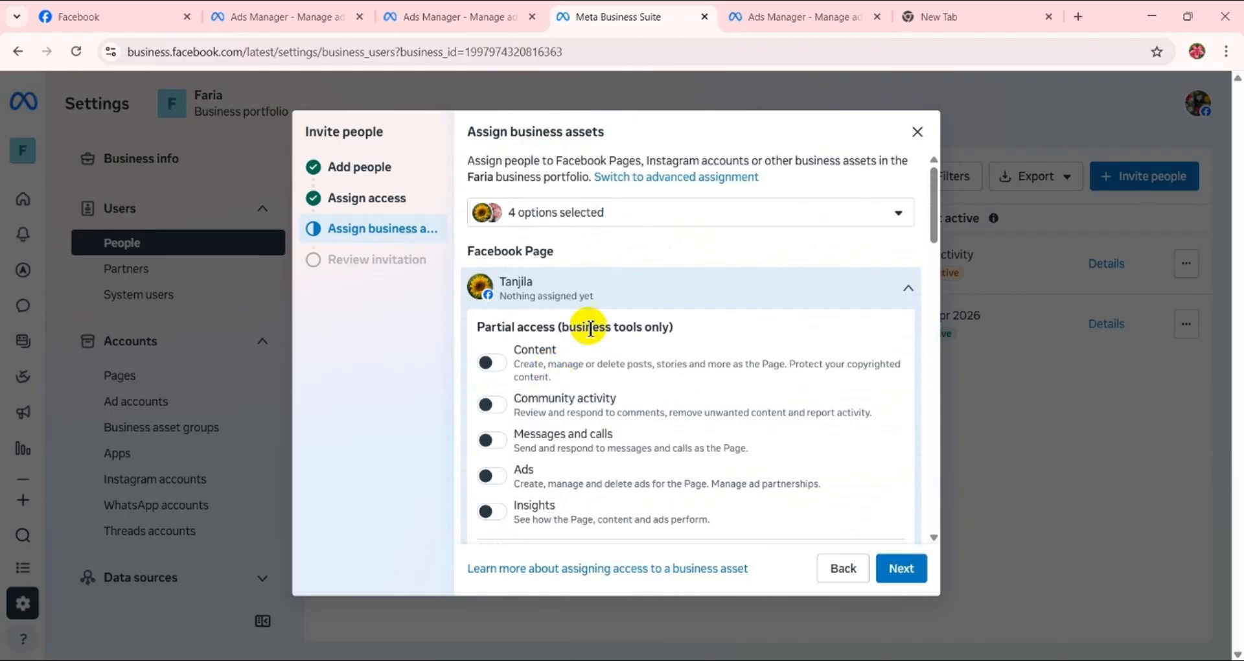
scroll(590, 327, "down", 6)
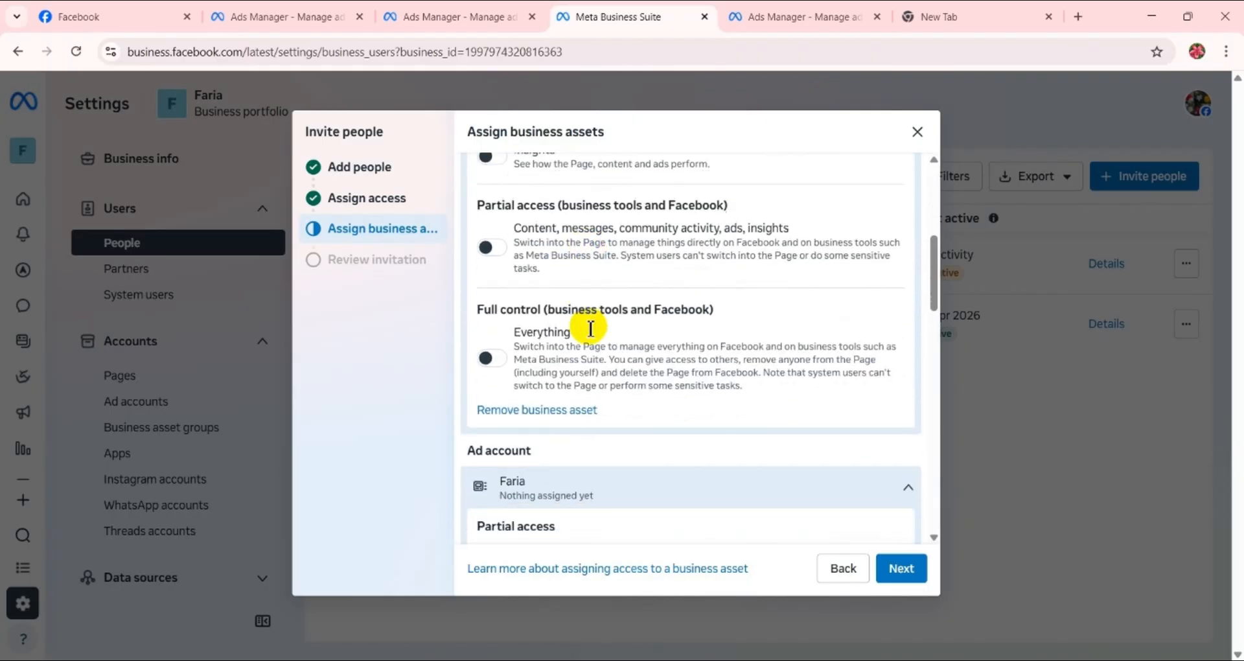
left_click(506, 343)
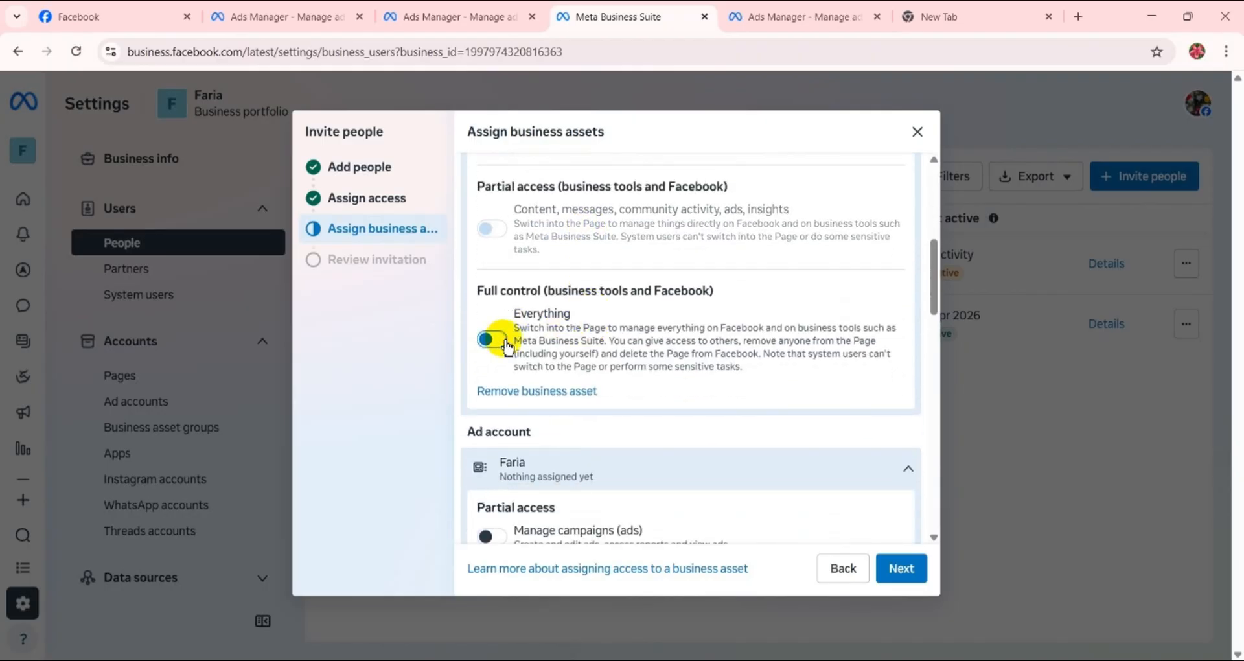
- Grant full control over everything on the selected WhatsApp account
scroll(507, 347, "down", 3)
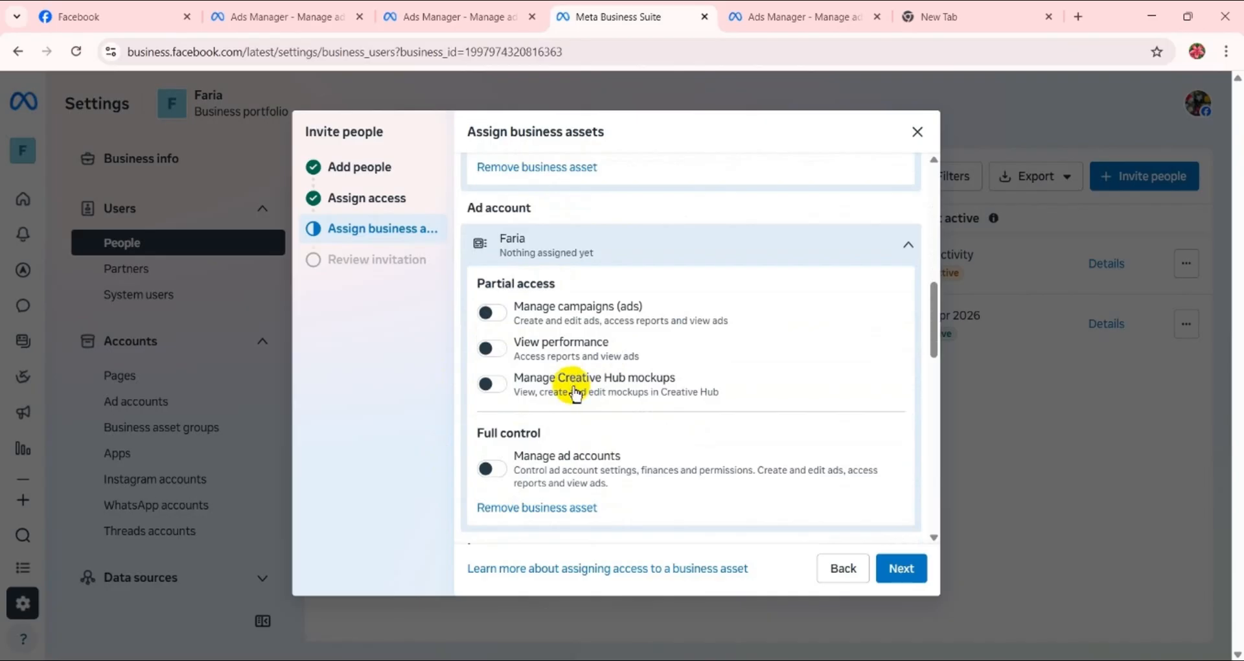
scroll(573, 391, "down", 10)
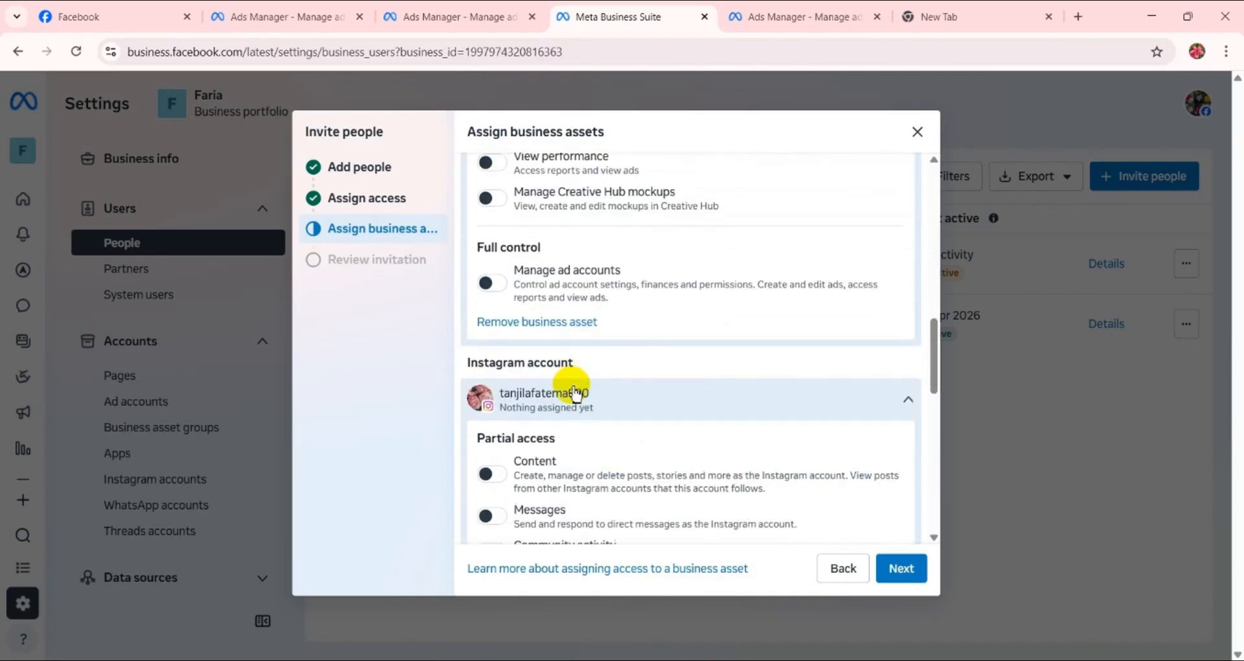
scroll(573, 387, "down", 5)
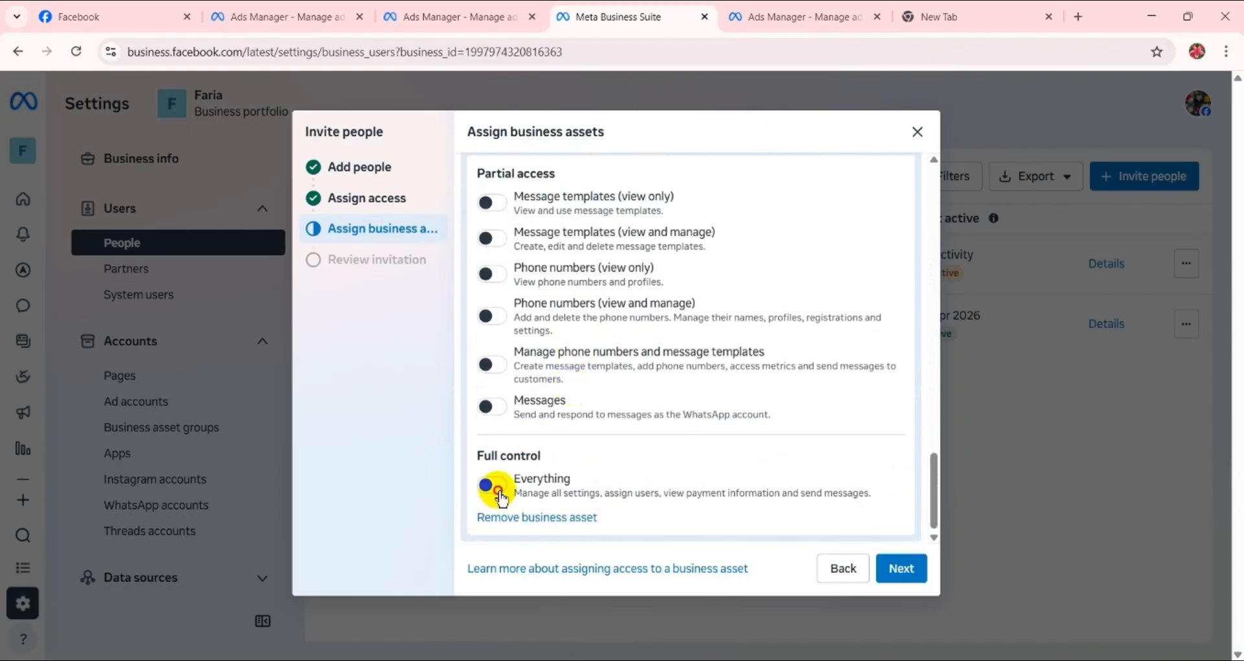
left_click(499, 495)
scroll(499, 497, "up", 4)
scroll(496, 488, "down", 1)
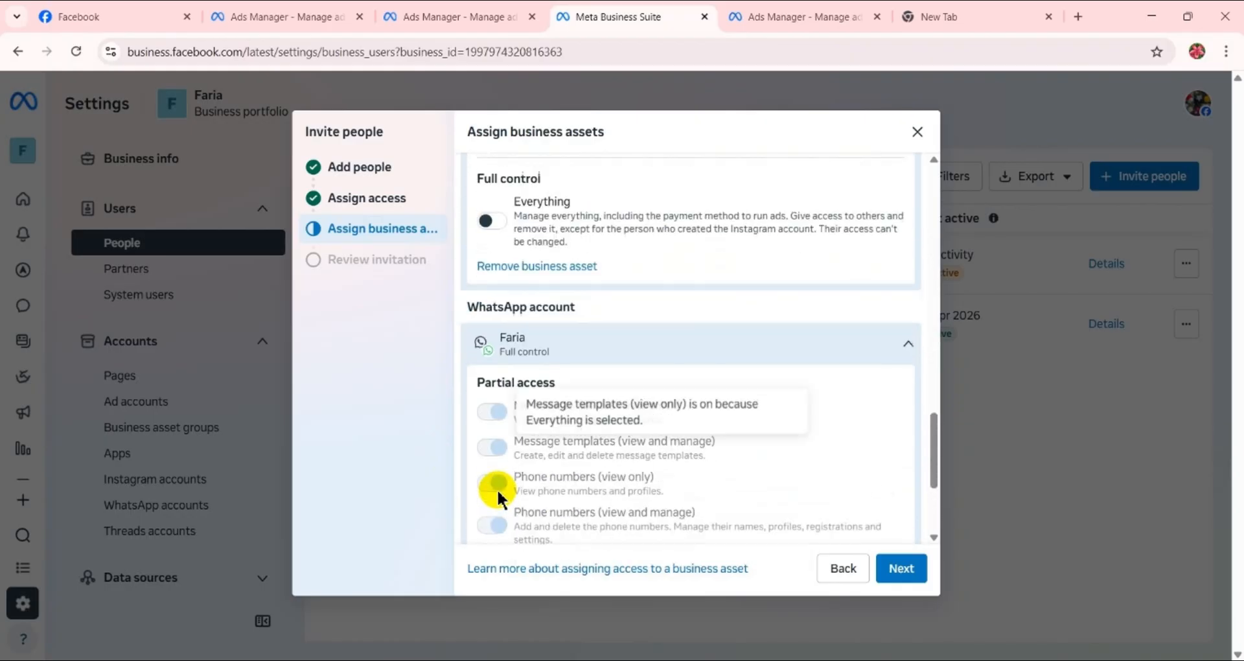
- Grant full control over everything on the Instagram account and full control to manage the ad account
scroll(502, 453, "up", 2)
left_click(480, 337)
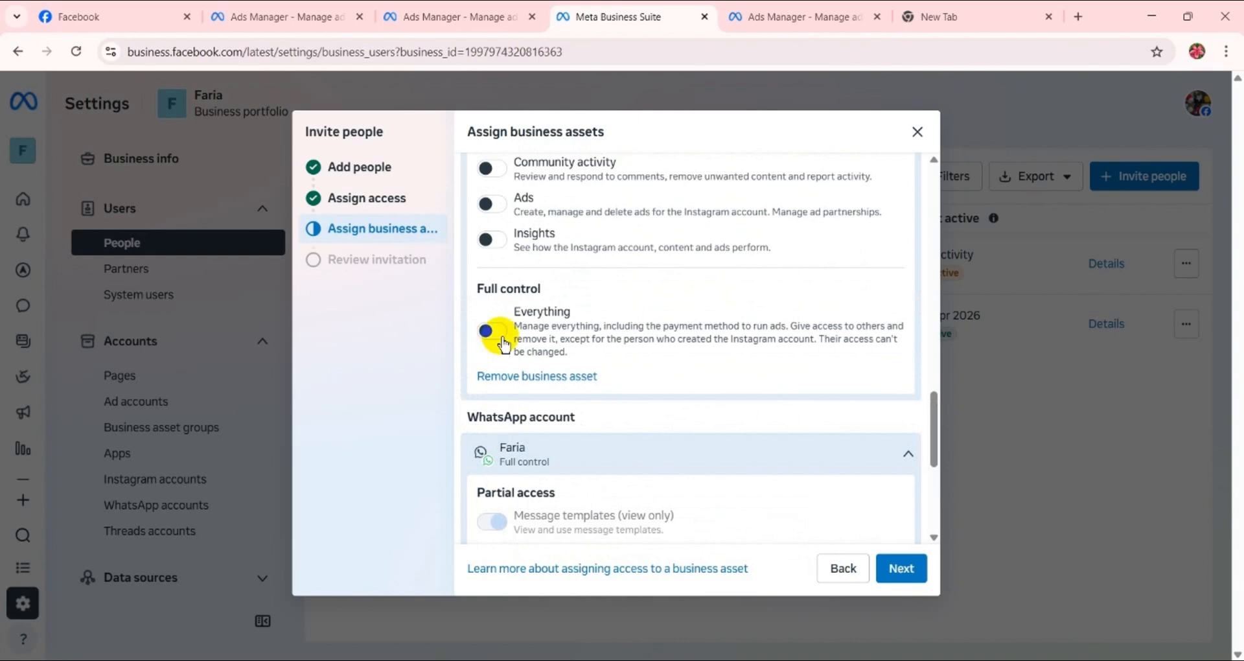
scroll(499, 347, "up", 4)
scroll(503, 341, "up", 3)
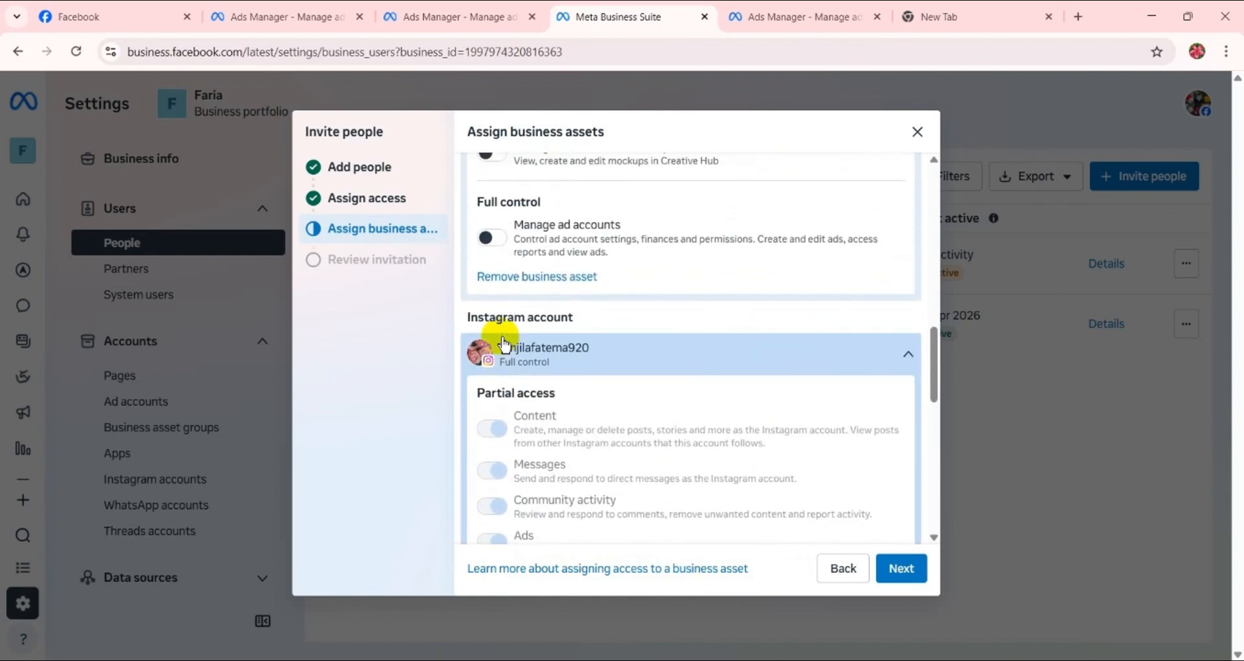
left_click(493, 364)
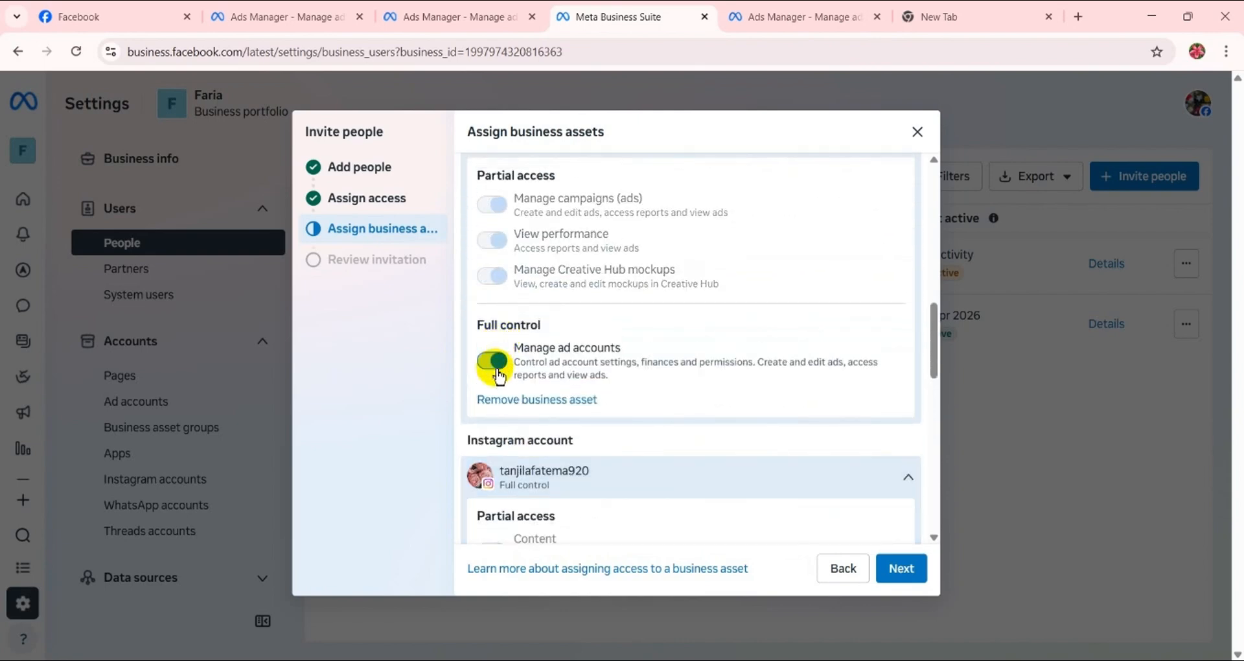
- Proceed to the invitation review, send the invitation with the 4 assigned assets and dismiss the confirmation
left_click(893, 573)
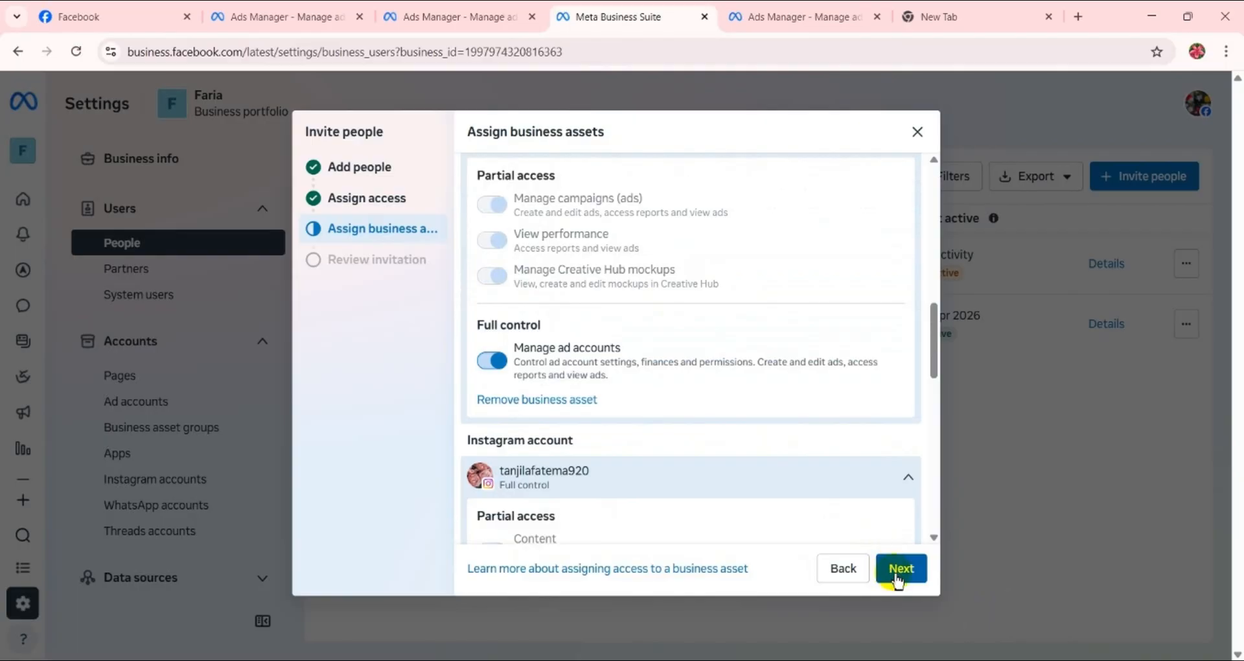
left_click(893, 573)
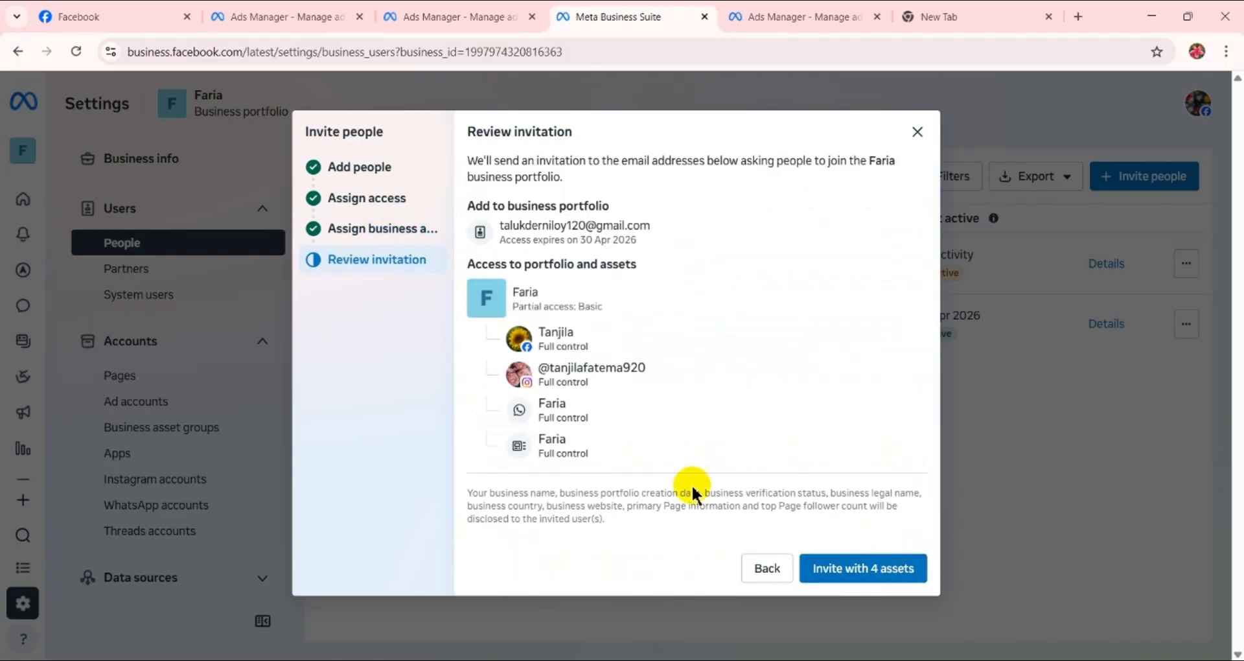
left_click(842, 570)
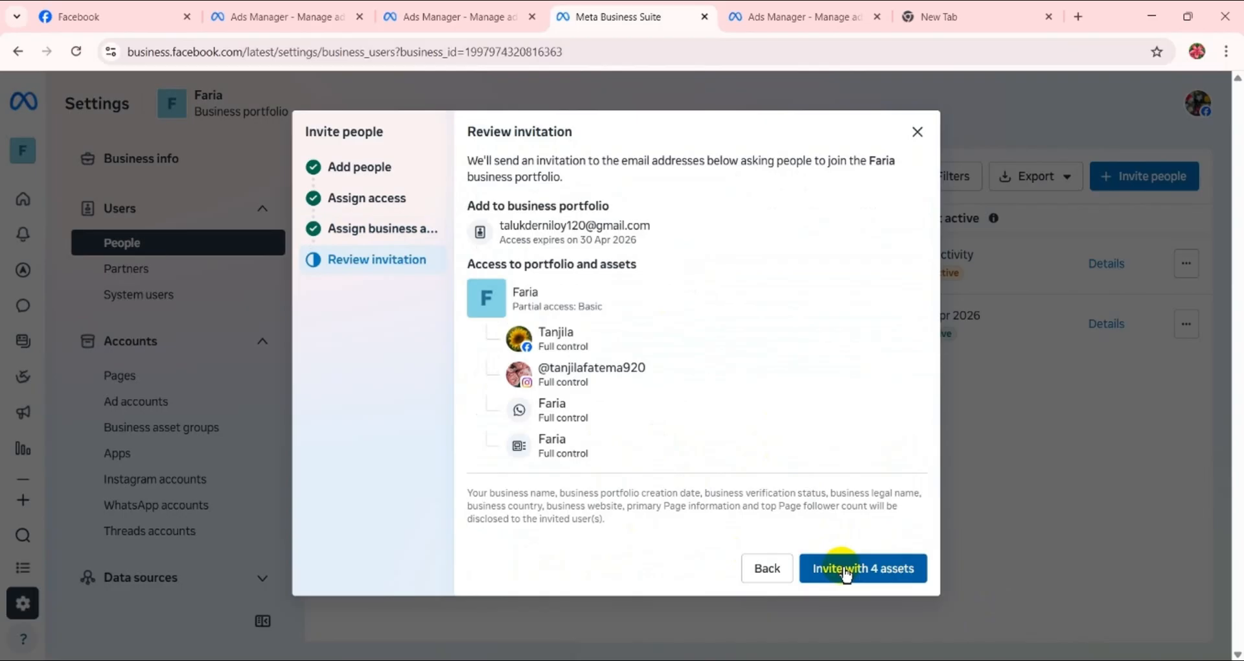
left_click(844, 568)
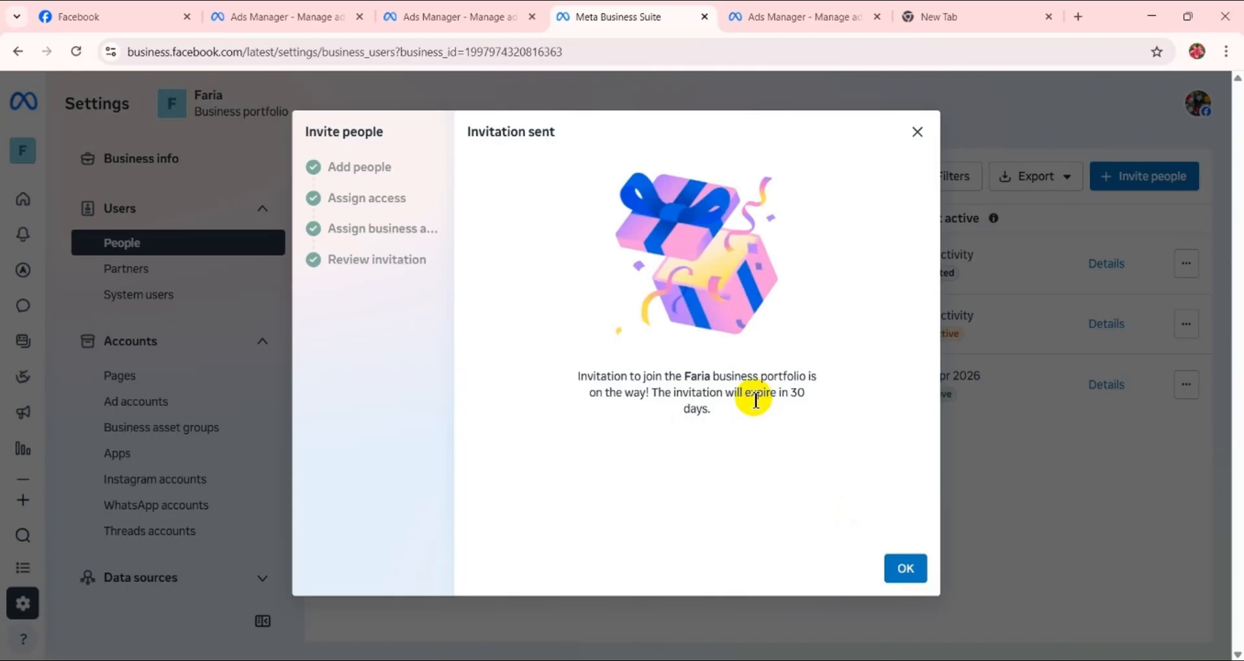
left_click(905, 568)
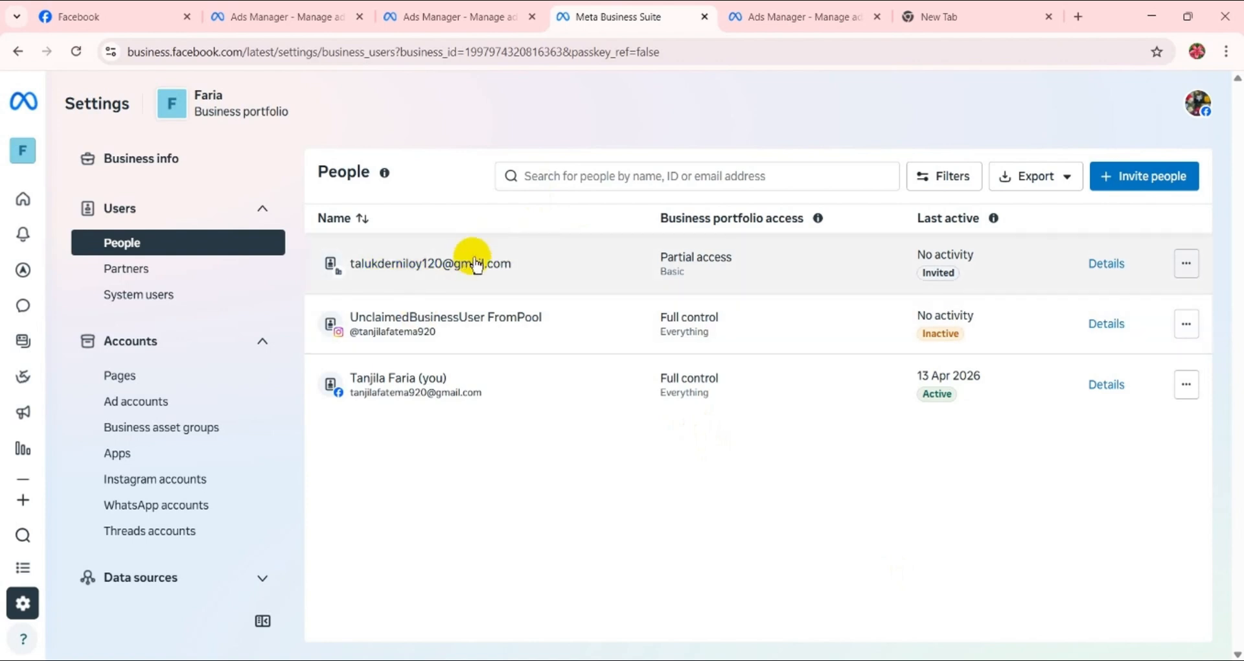
- Switch to Gmail, check the Social messages for the invitation email, and return to the portfolio's People settings
left_click(950, 13)
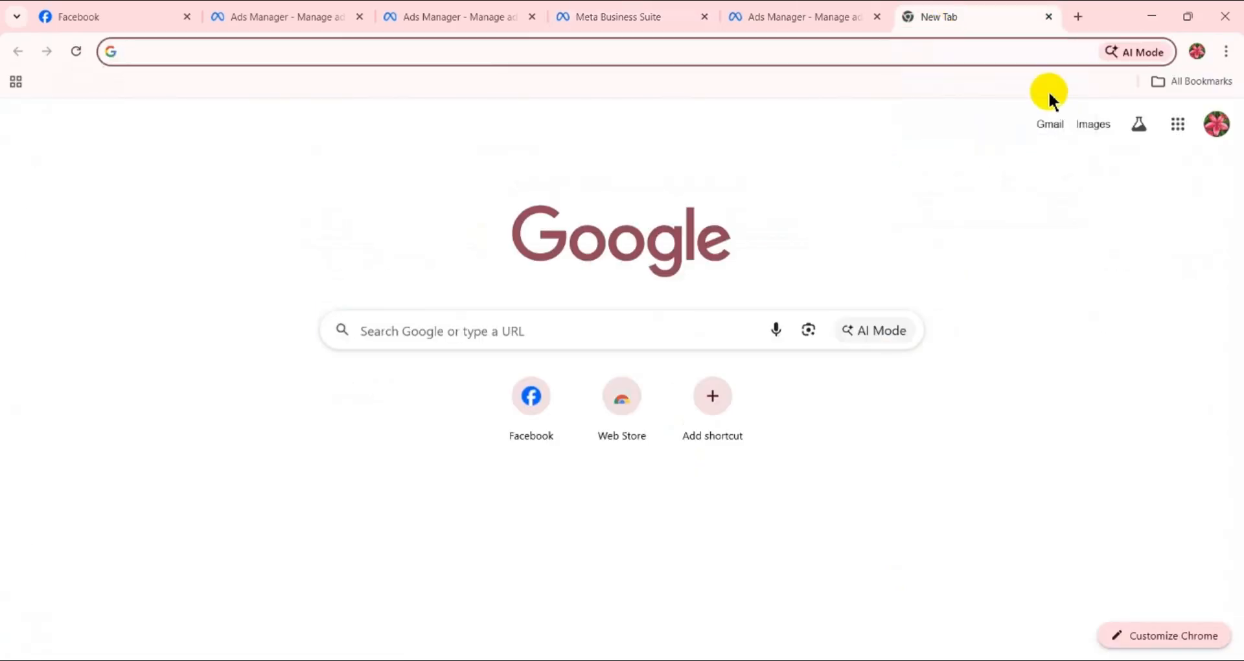
left_click(1050, 125)
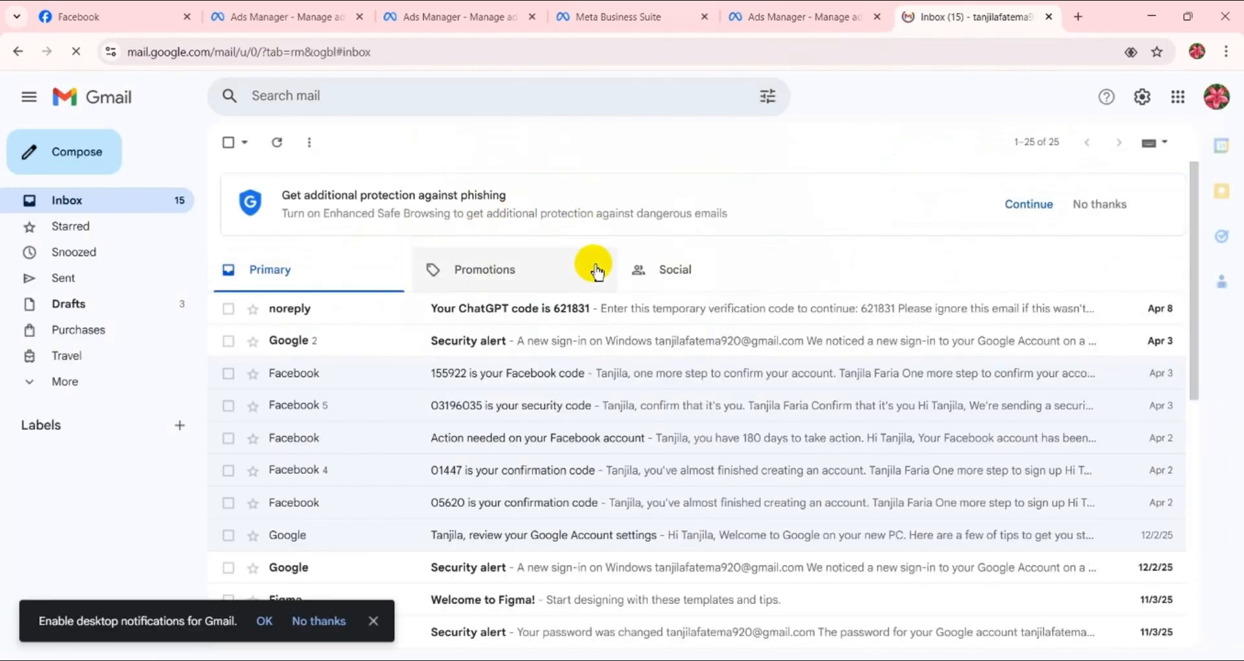
left_click(666, 274)
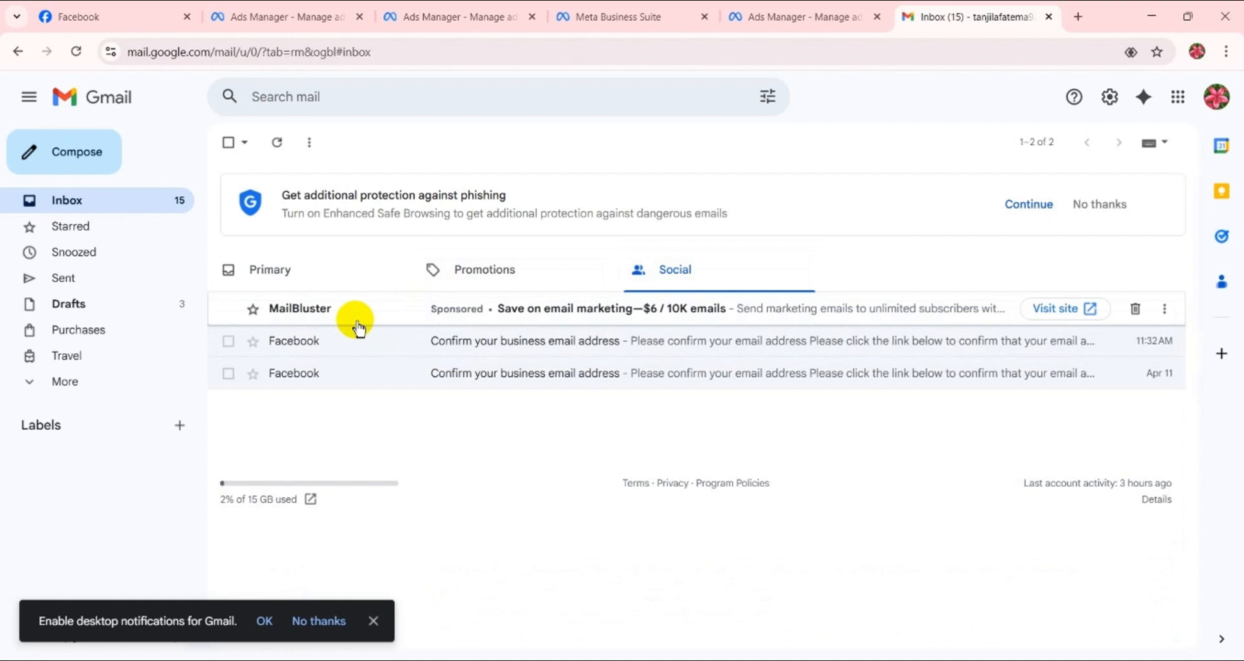
left_click(818, 18)
left_click(657, 14)
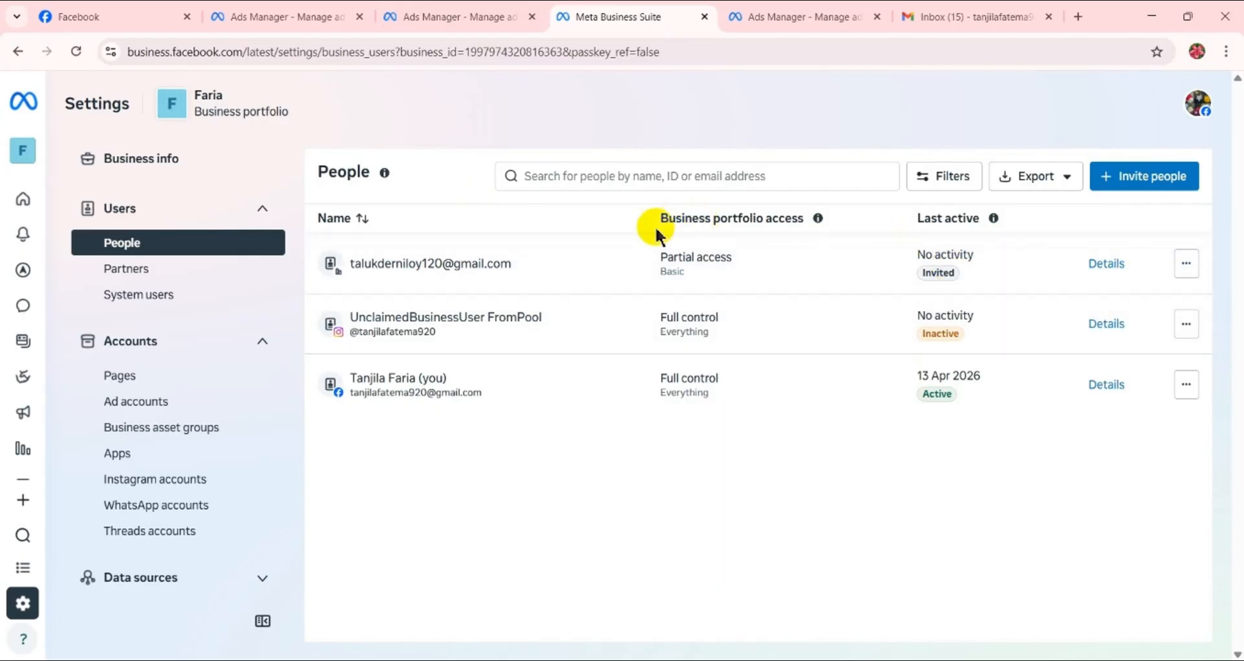
- Copy the invited person's email address from the People list and close their details
left_click_drag(512, 267, 347, 264)
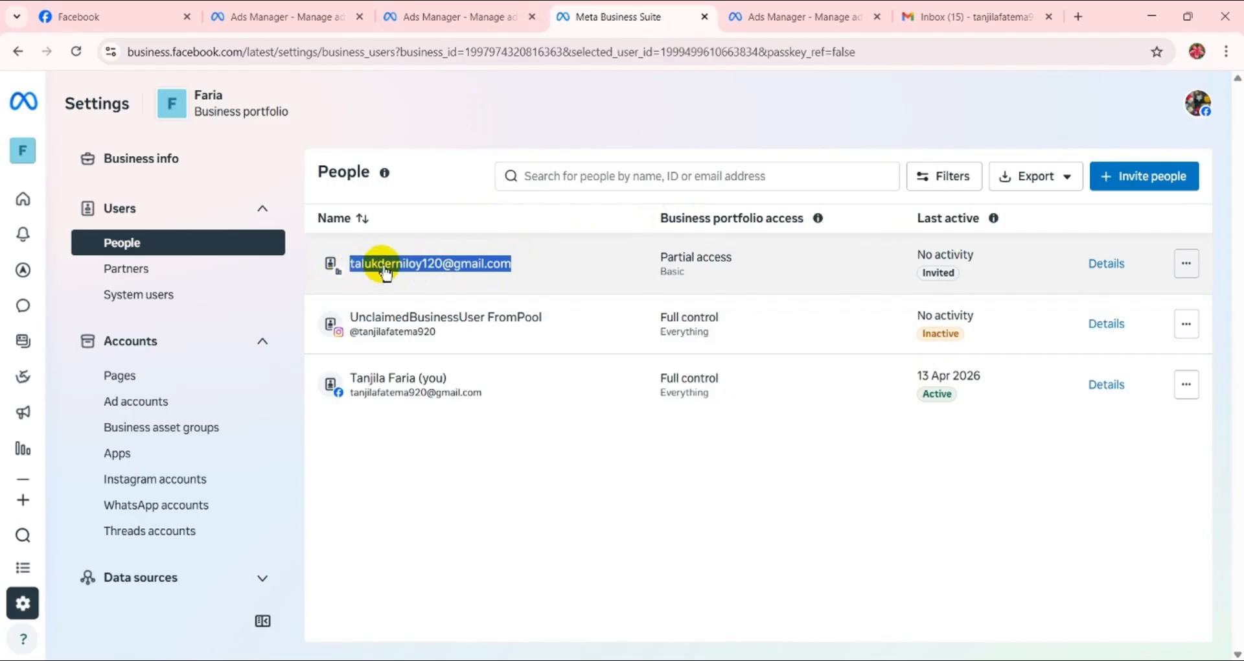
right_click(383, 265)
left_click(418, 289)
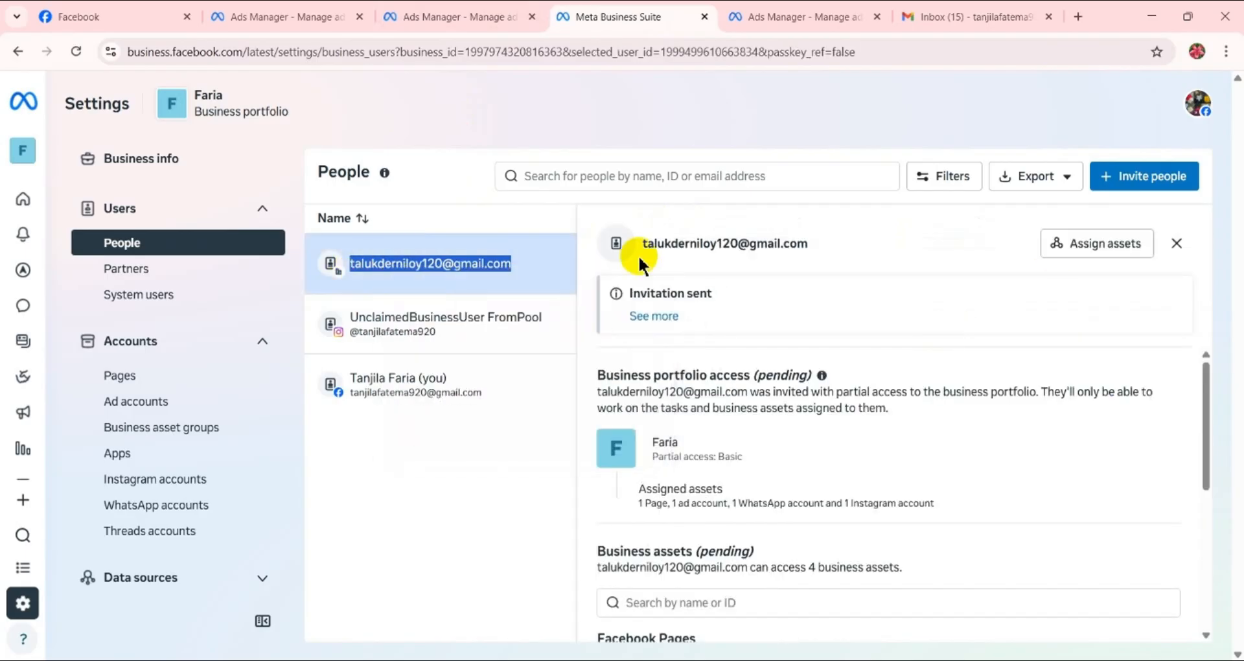
left_click(1175, 243)
left_click(1134, 179)
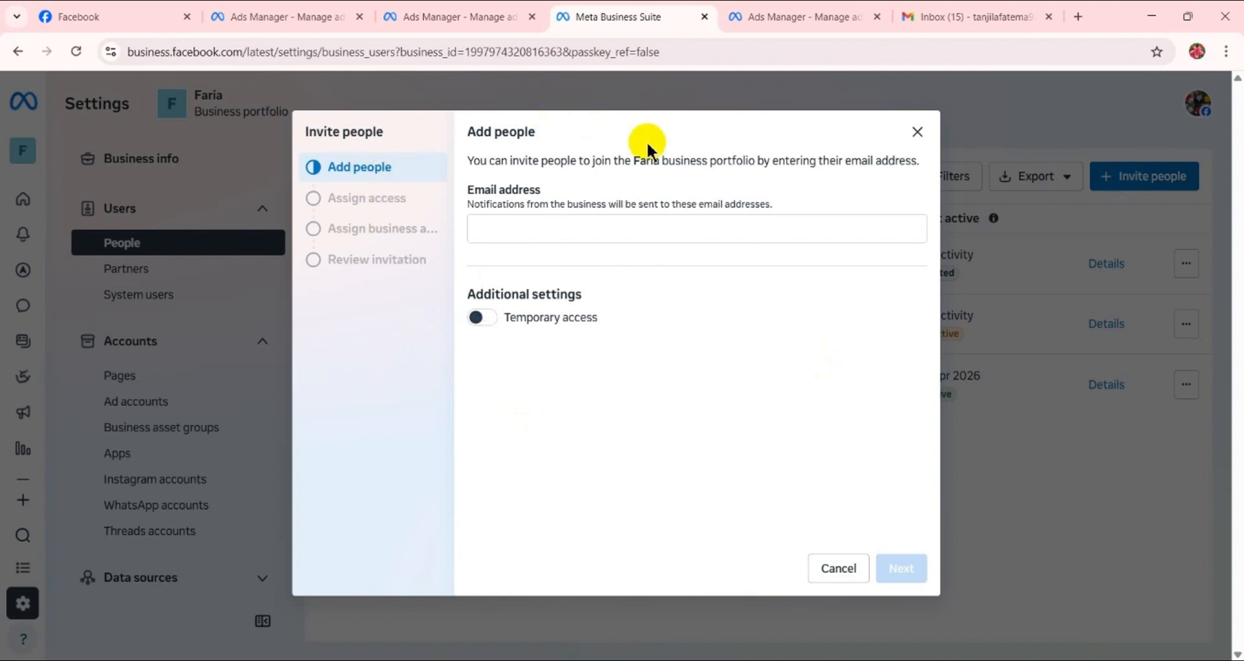
left_click(917, 131)
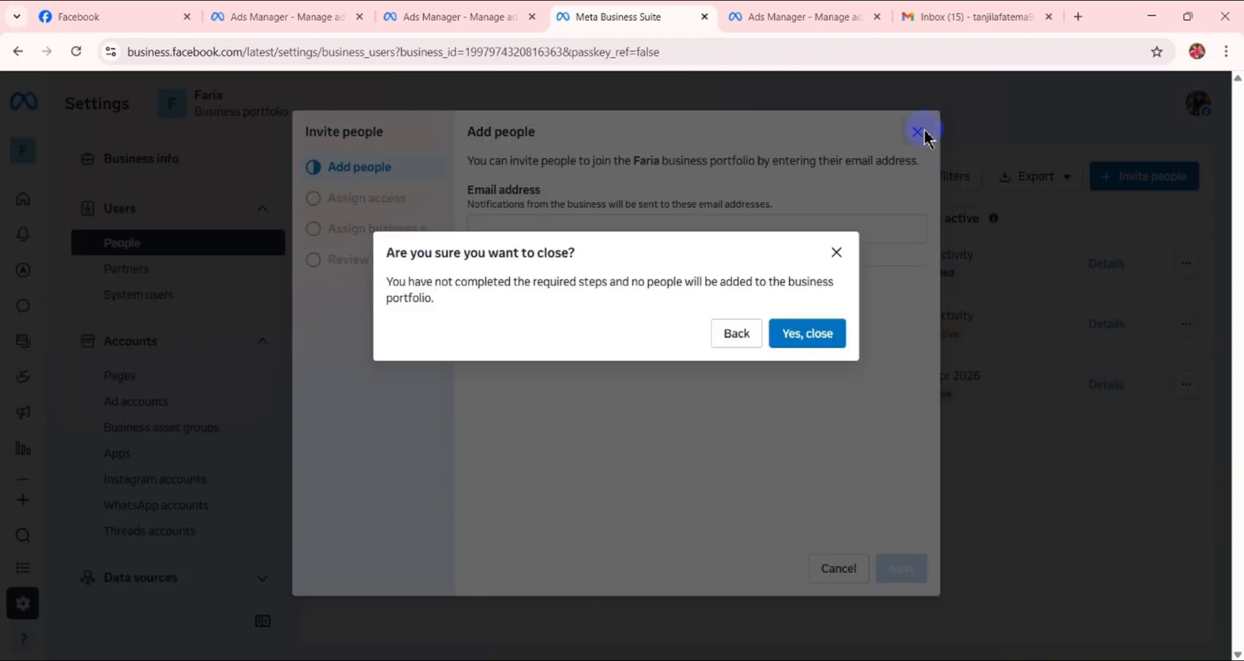
left_click(830, 331)
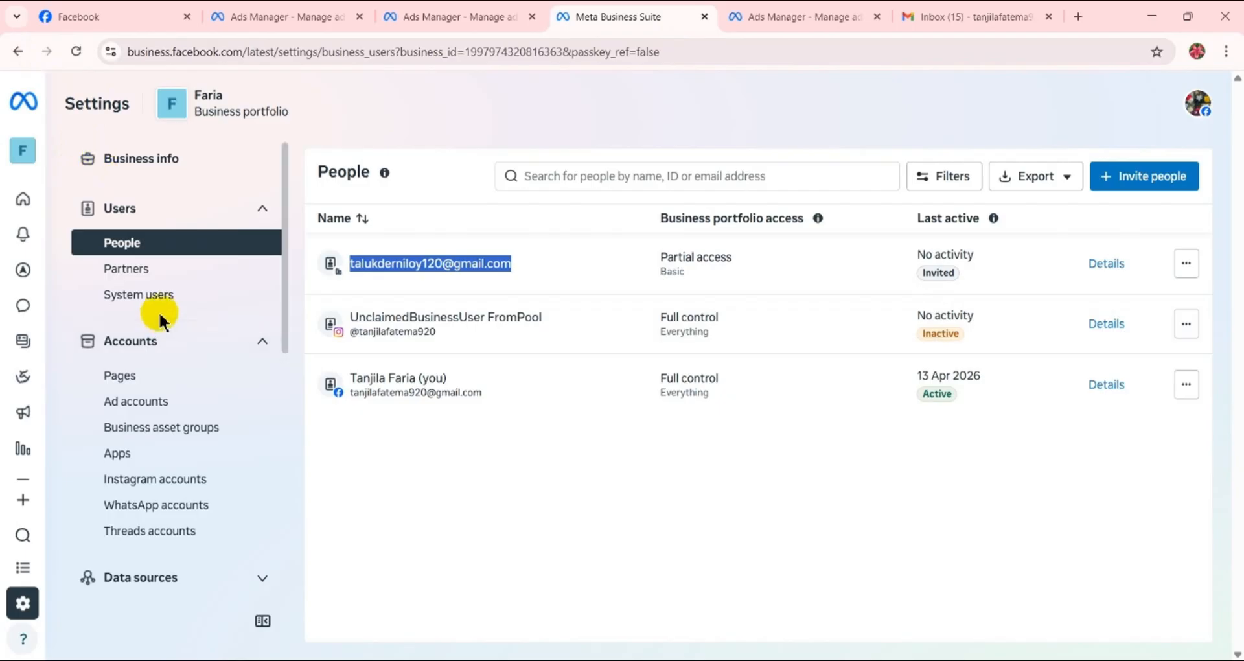
- Examine the Partners settings and the form for giving a partner access to the business assets, and close the form
left_click(138, 269)
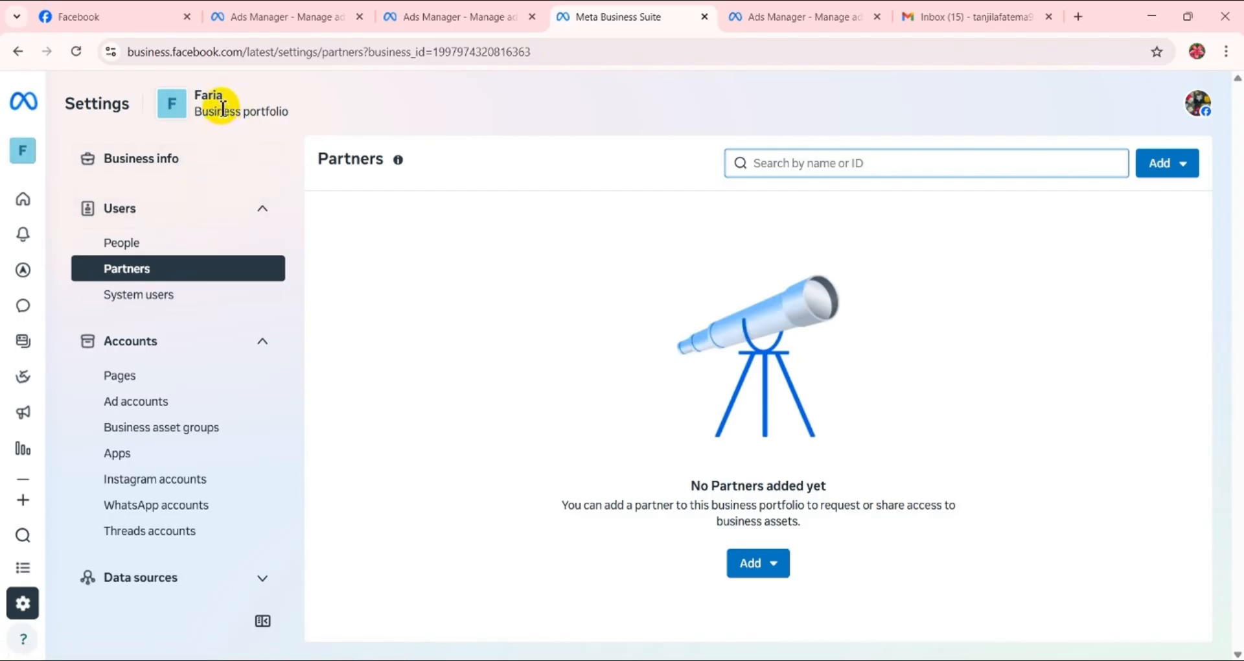
left_click(755, 574)
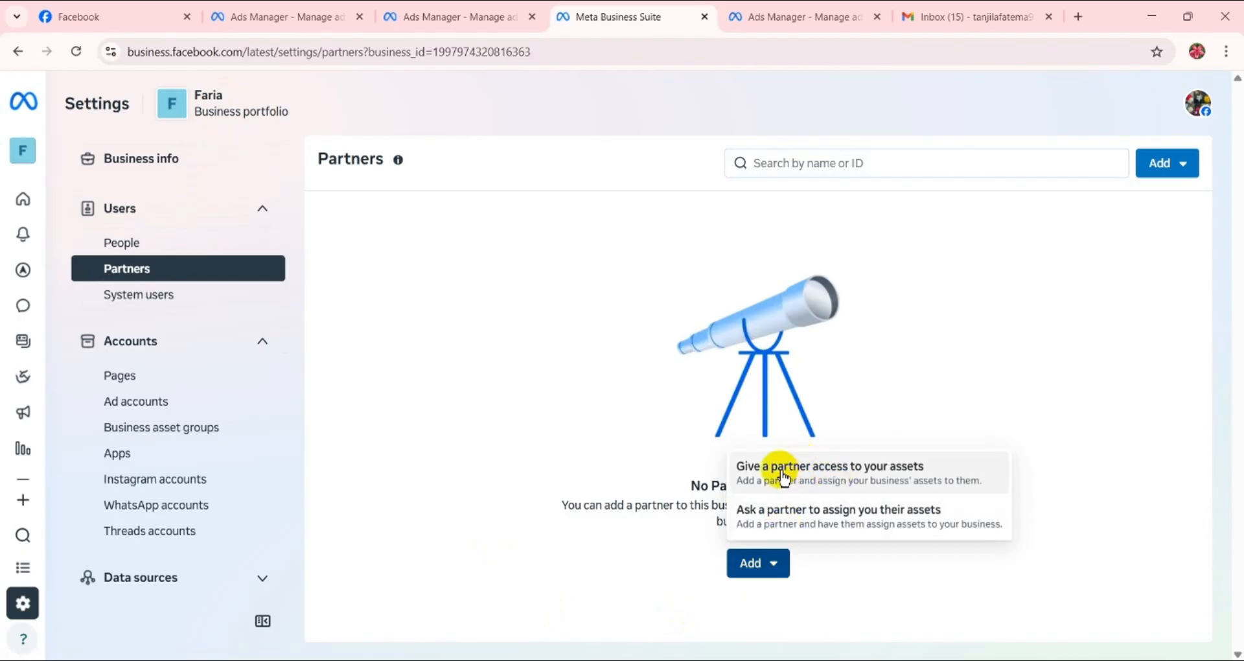
left_click(912, 480)
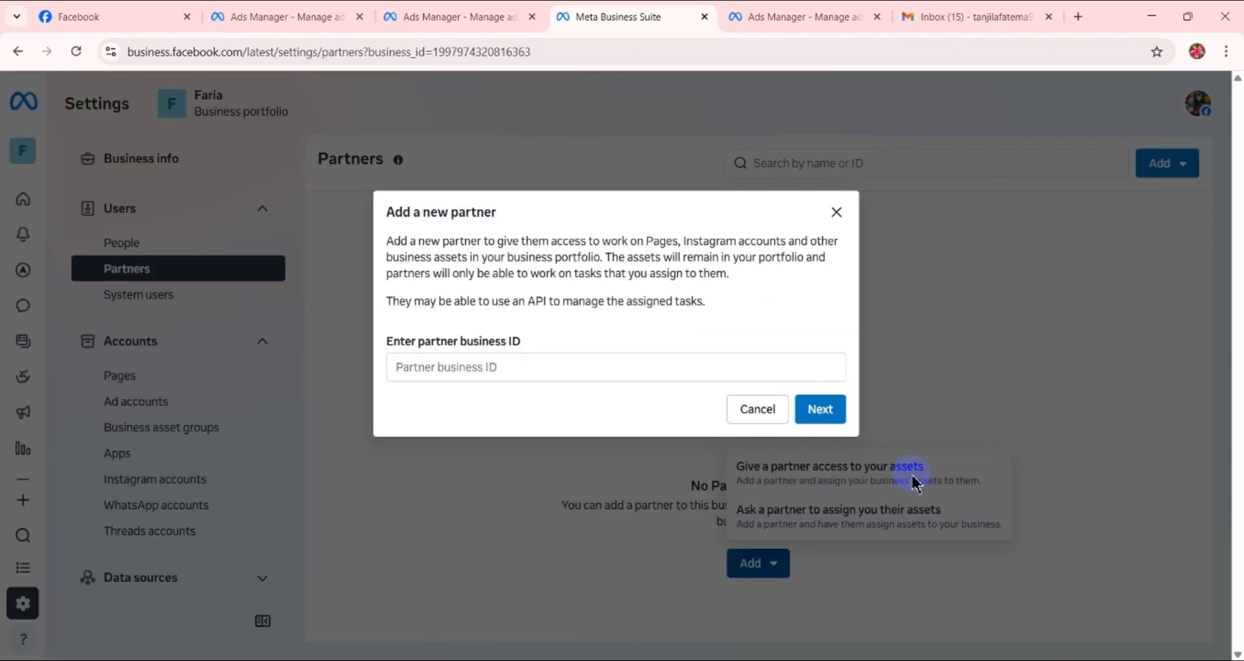
left_click(477, 365)
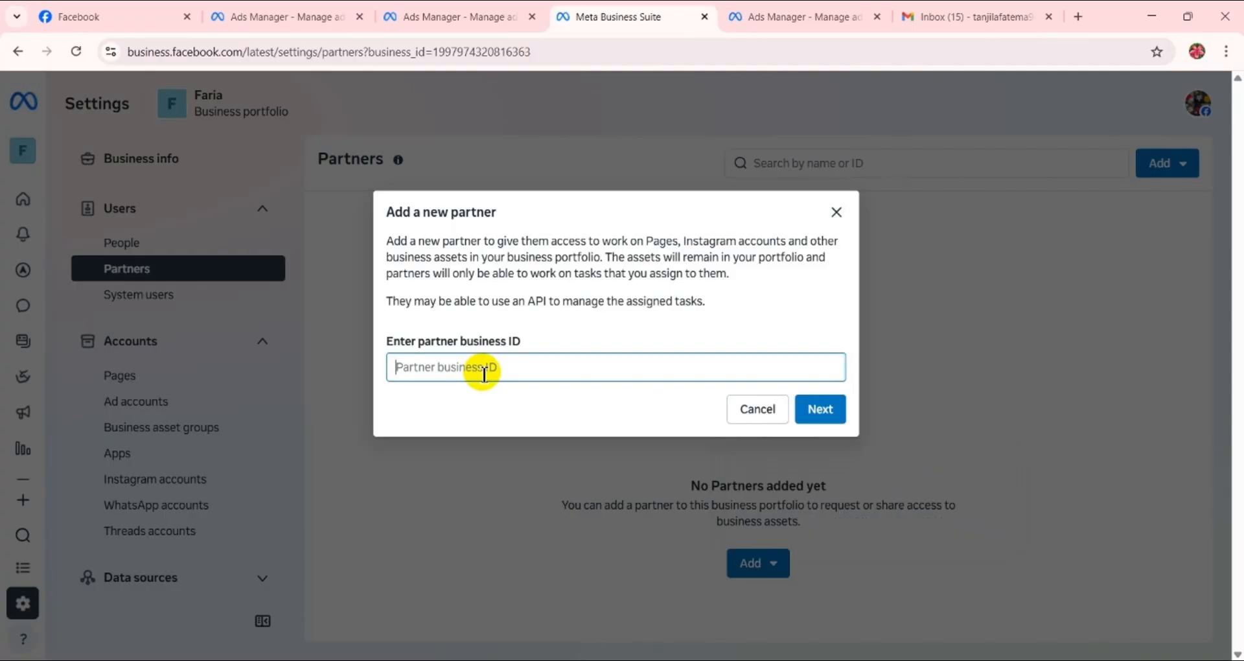
left_click(836, 212)
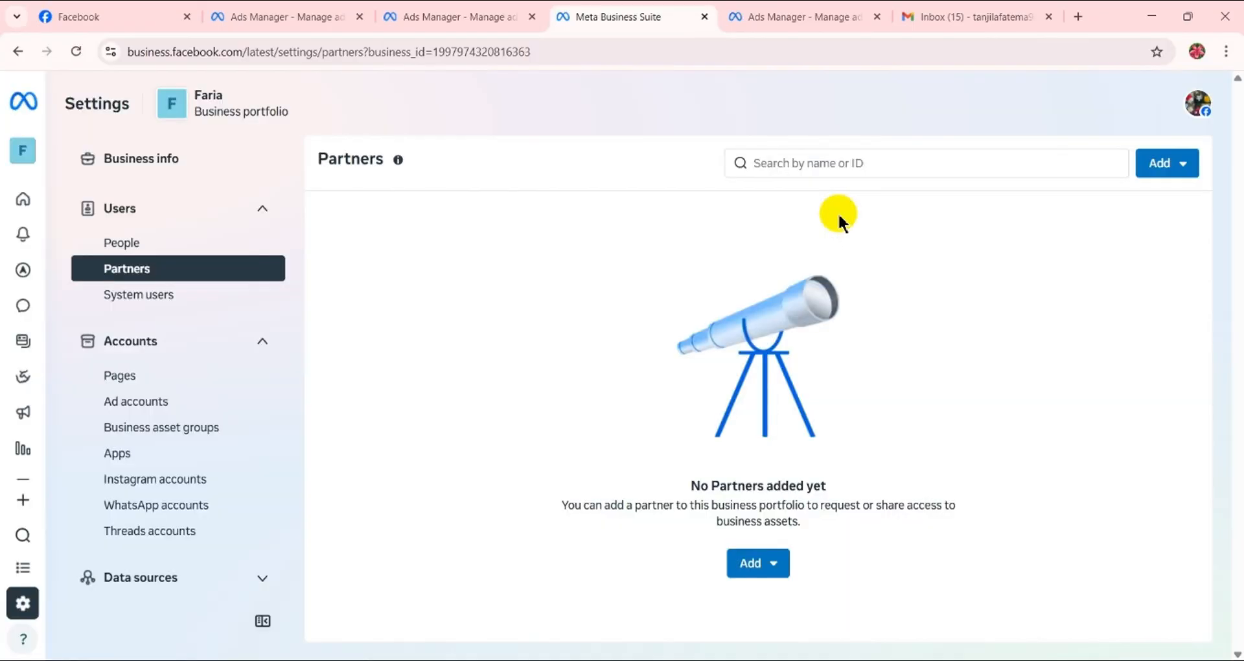
- Copy the business portfolio ID number from the portfolio's Business info
left_click(205, 162)
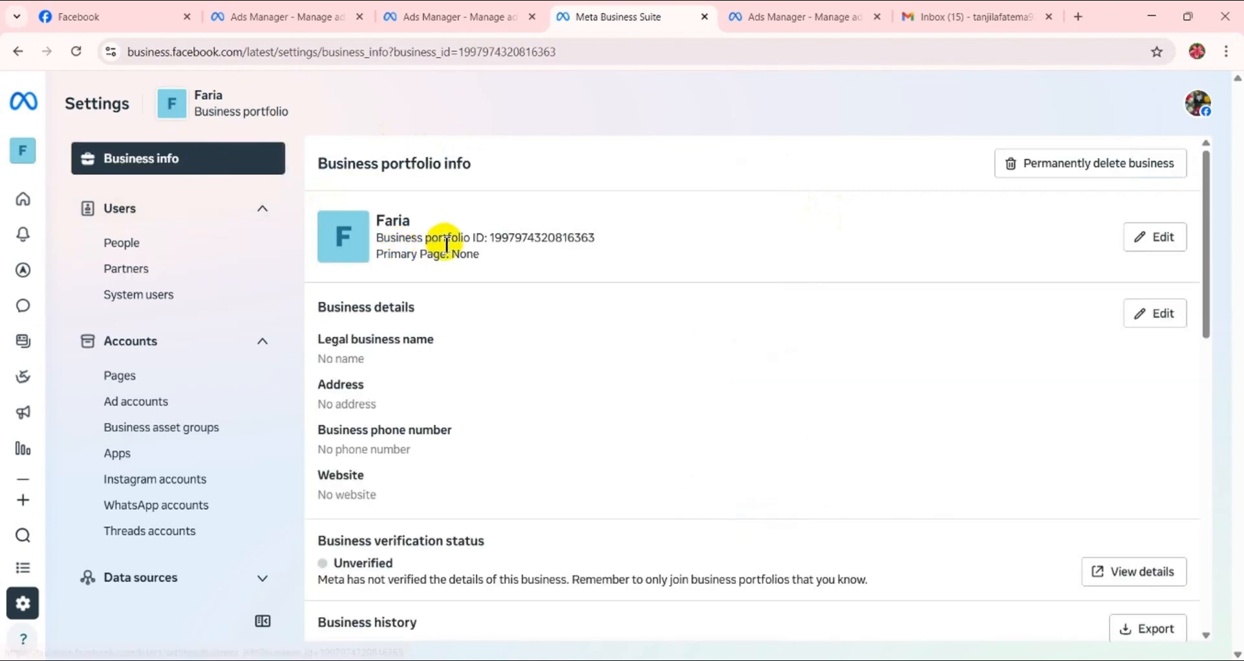
triple_click(502, 238)
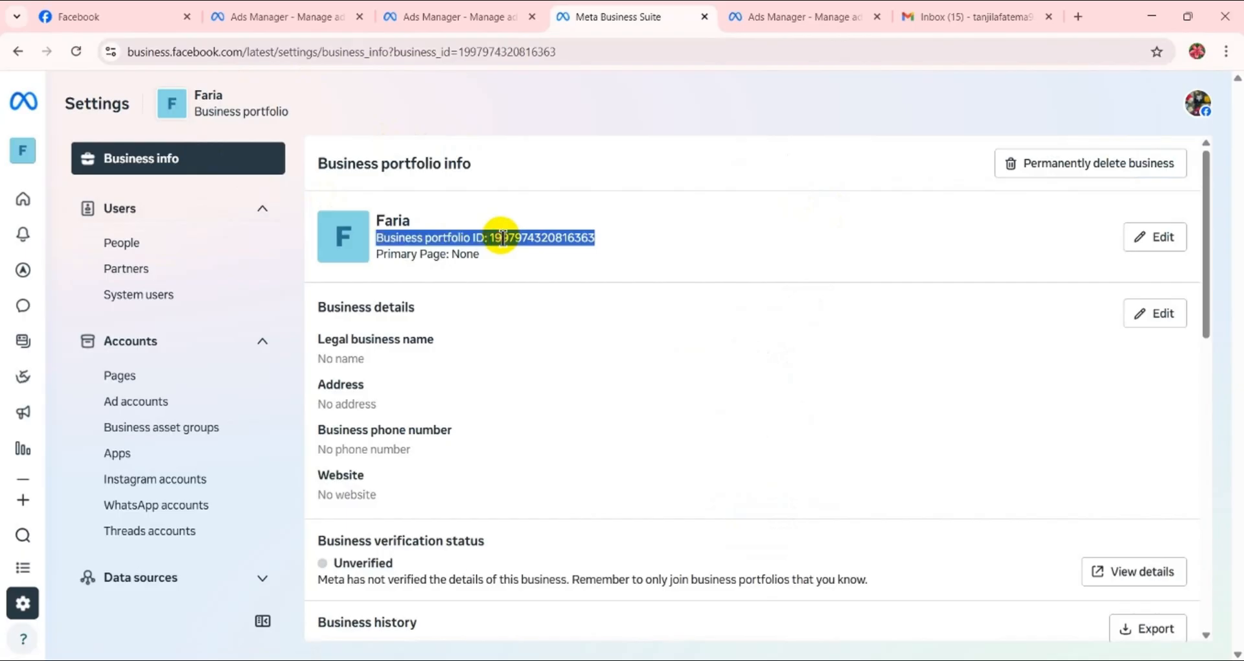
double_click(502, 238)
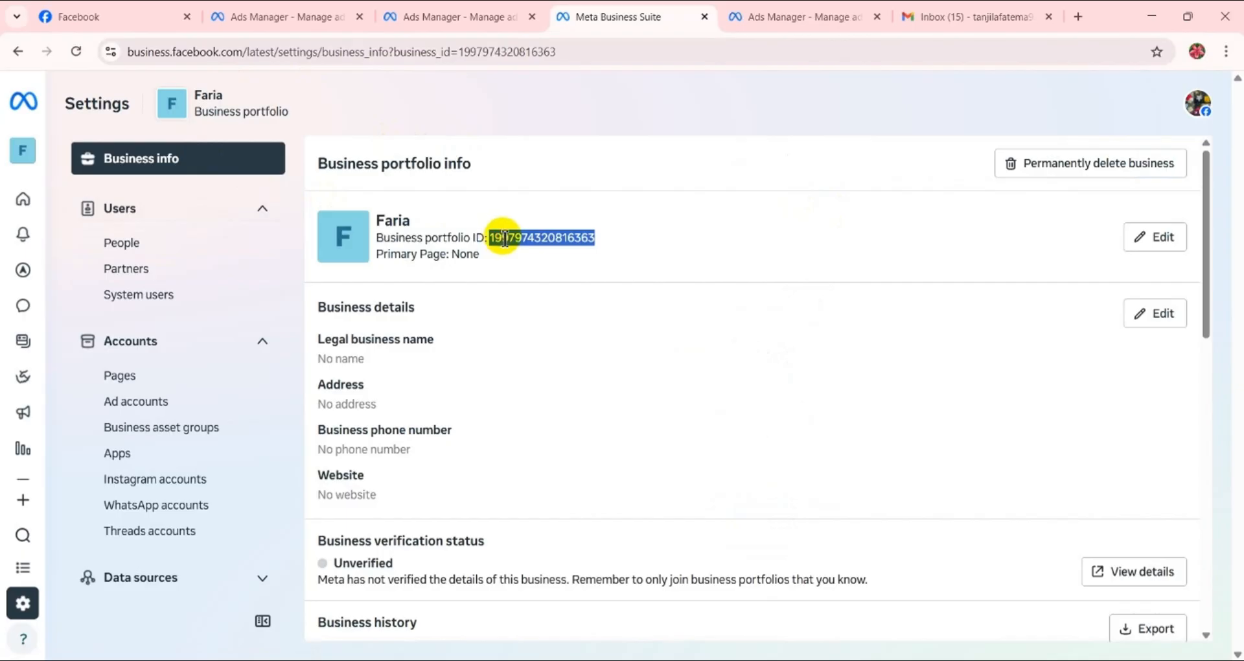
right_click(503, 238)
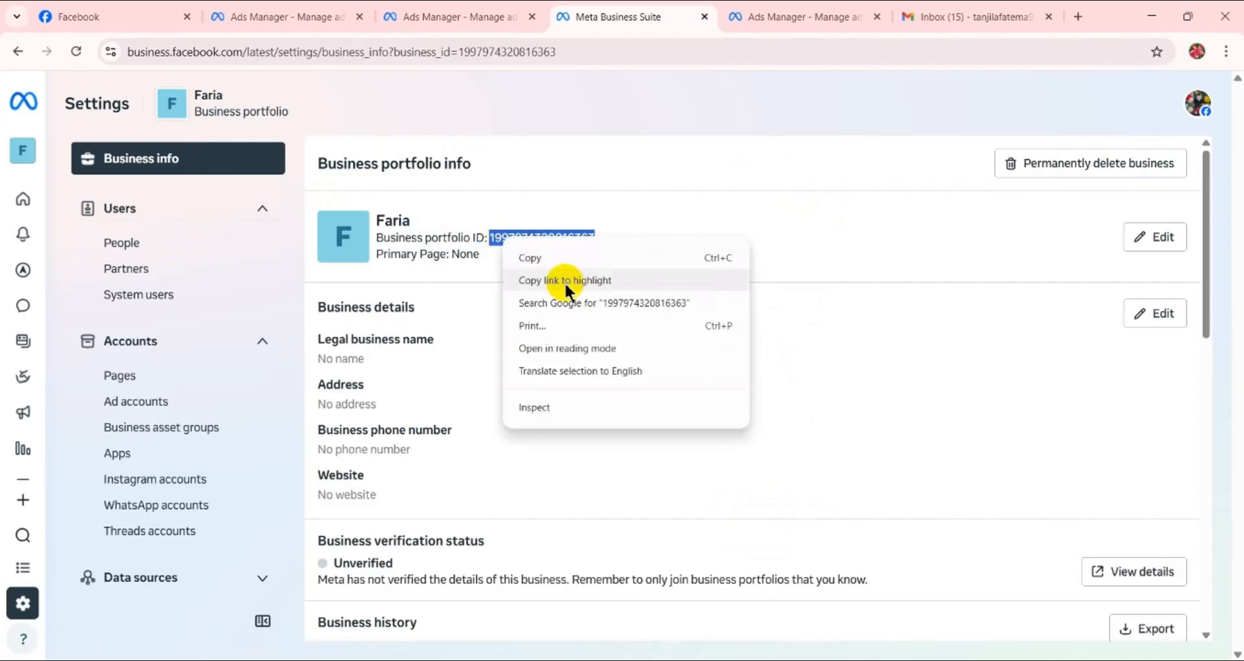
left_click(561, 250)
- Return to the Partners settings and start giving a new partner access to the portfolio's assets
left_click(181, 281)
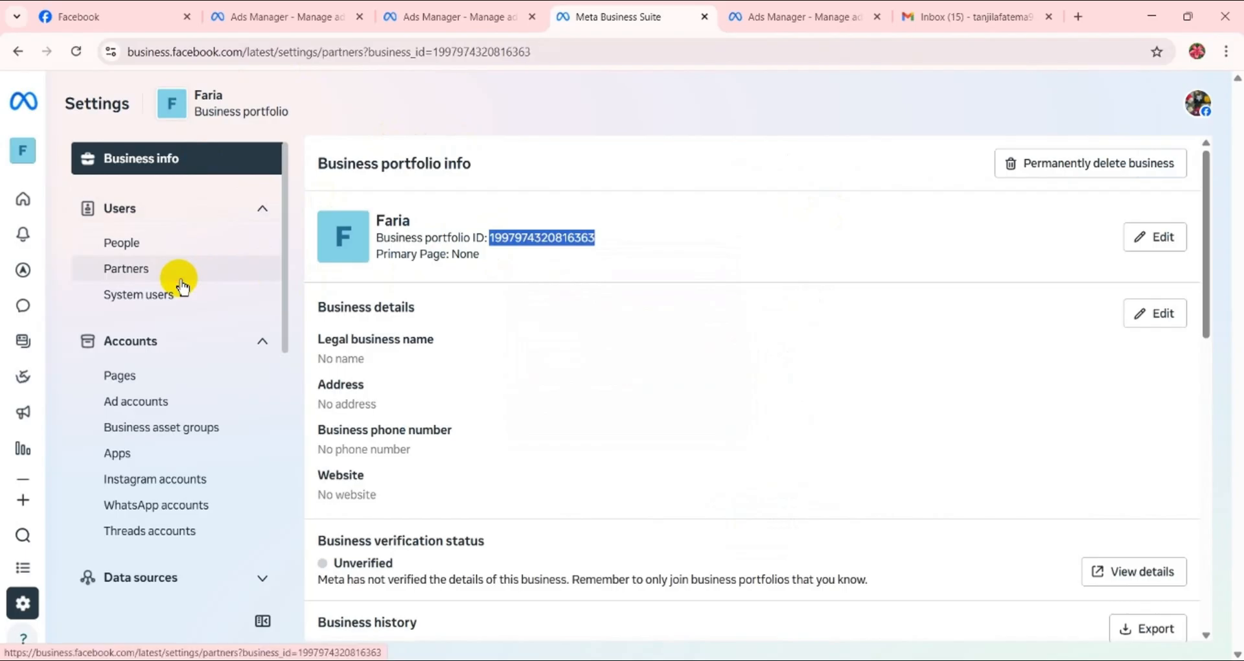
left_click(783, 582)
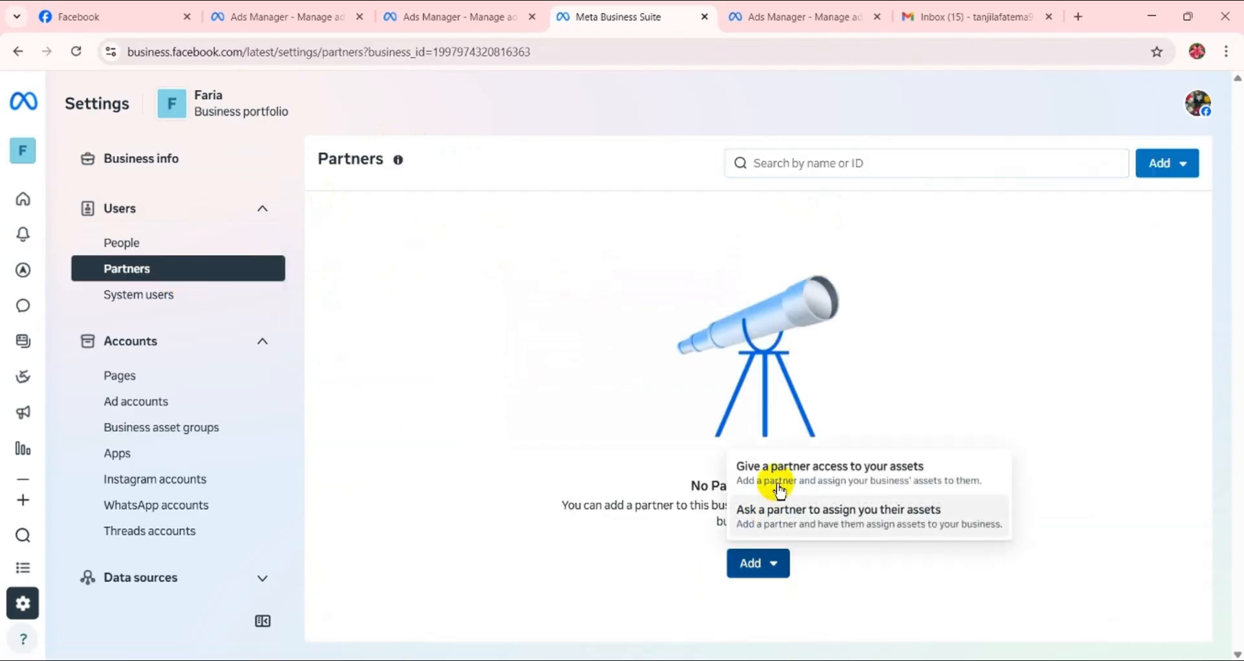
left_click(800, 486)
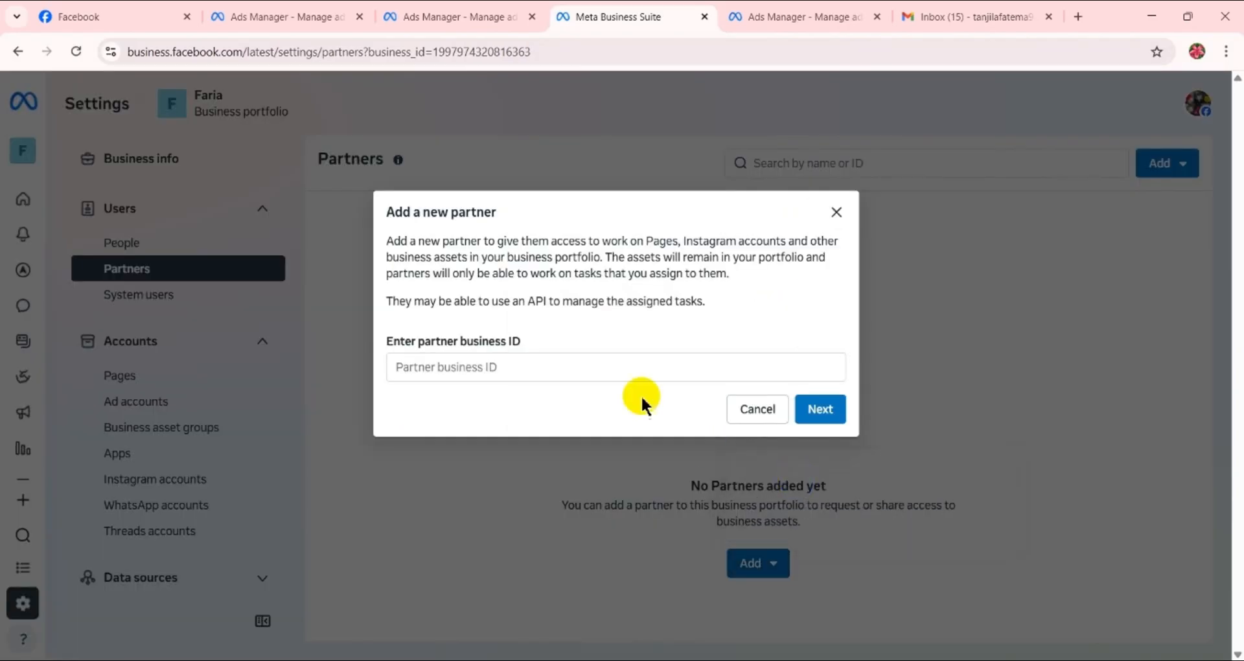
- Try to add the partner with the copied portfolio ID, and clear the partner business ID
right_click(556, 366)
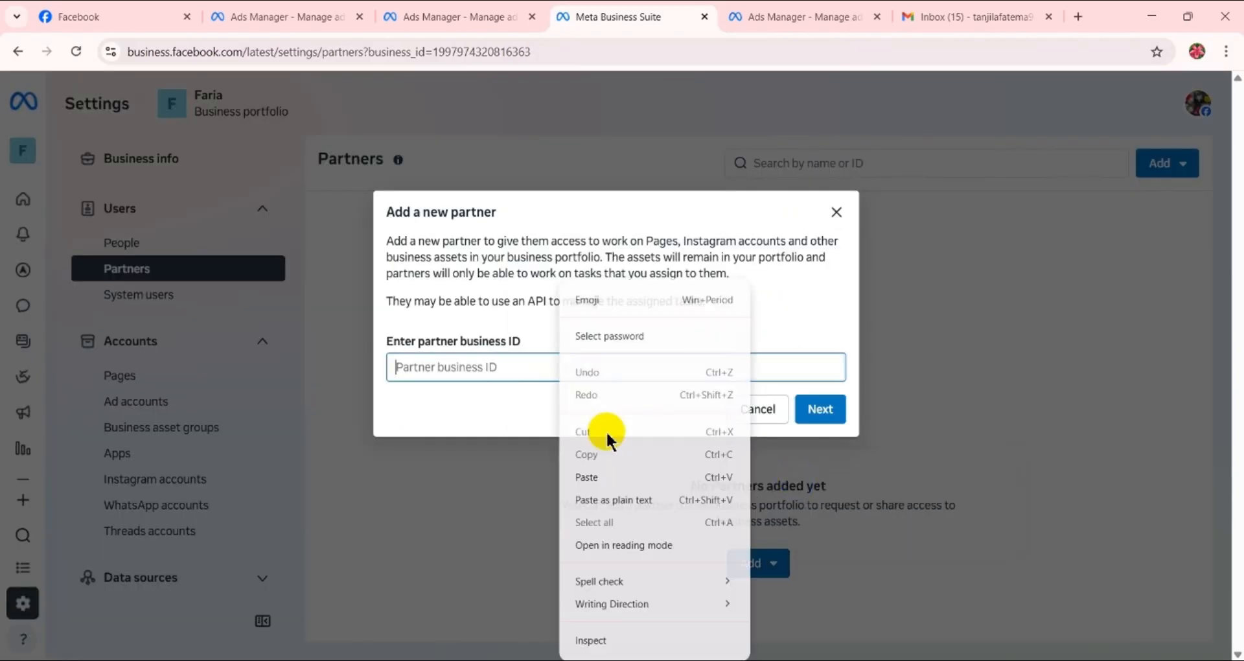
left_click(599, 476)
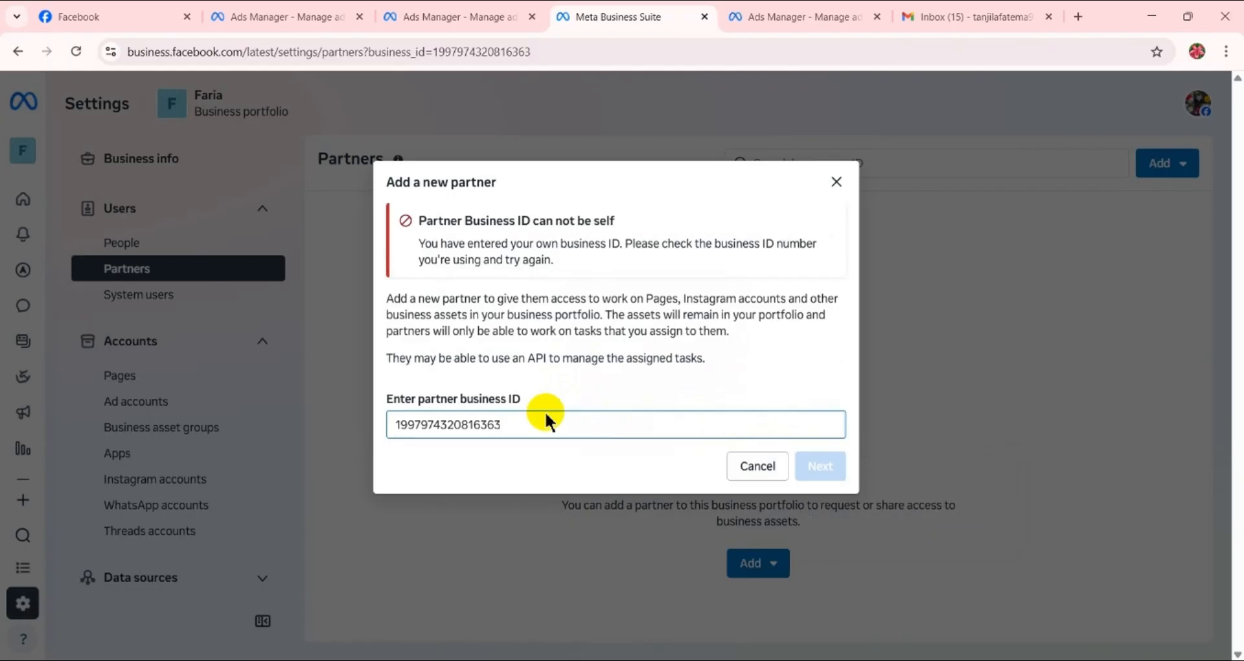
key("BackSpace")
key("BackSpace")
key("BackSpace")
key("BackSpace")
key("BackSpace")
key("BackSpace")
key("BackSpace")
key("BackSpace")
key("BackSpace")
key("BackSpace")
key("BackSpace")
key("BackSpace")
key("BackSpace")
key("BackSpace")
key("BackSpace")
key("BackSpace")
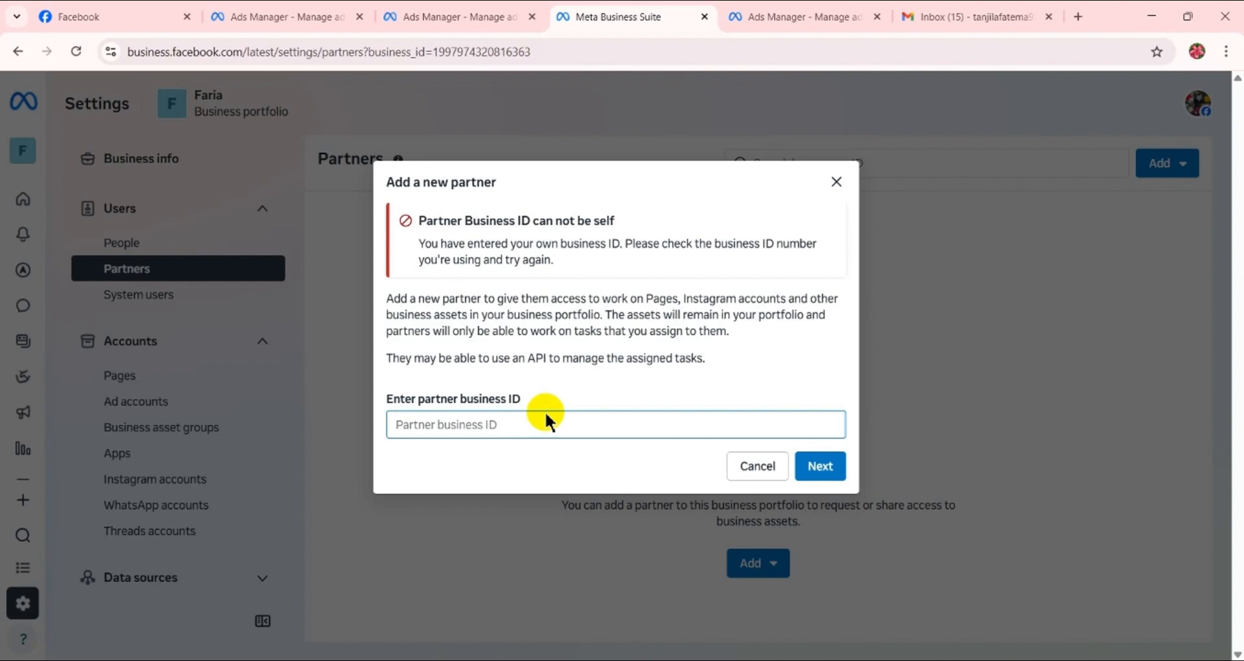
- Enter the partner's business ID and proceed to assigning assets and permissions
type("6607555417")
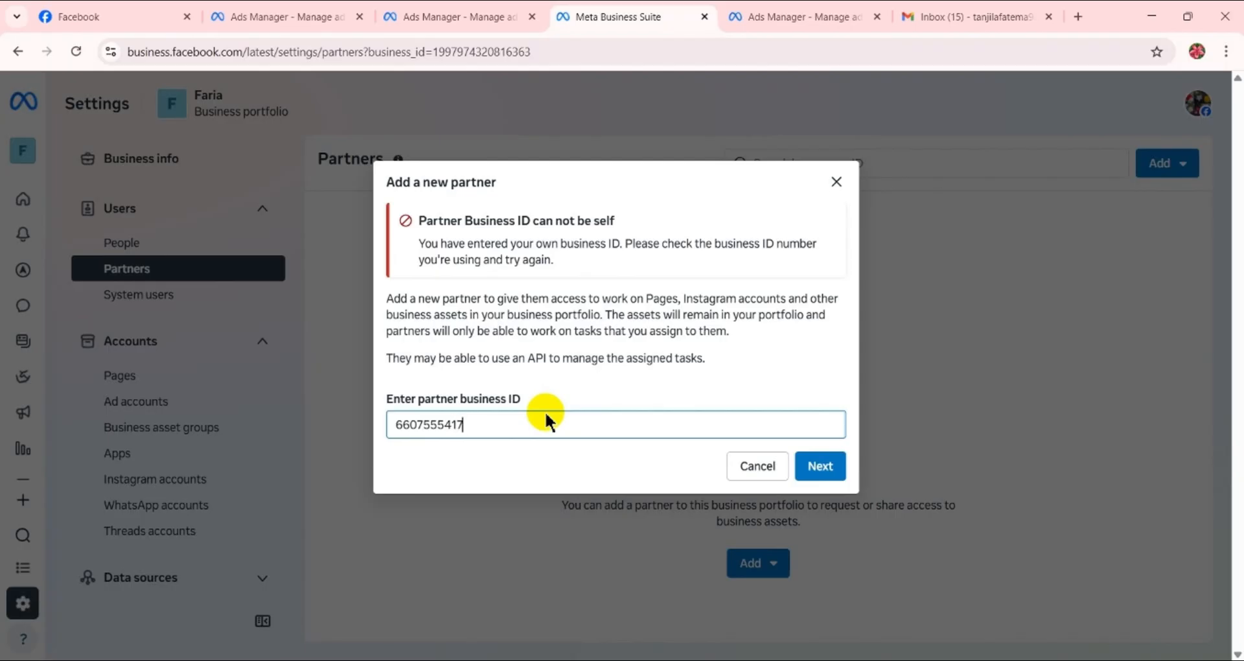
type("54033")
left_click(805, 468)
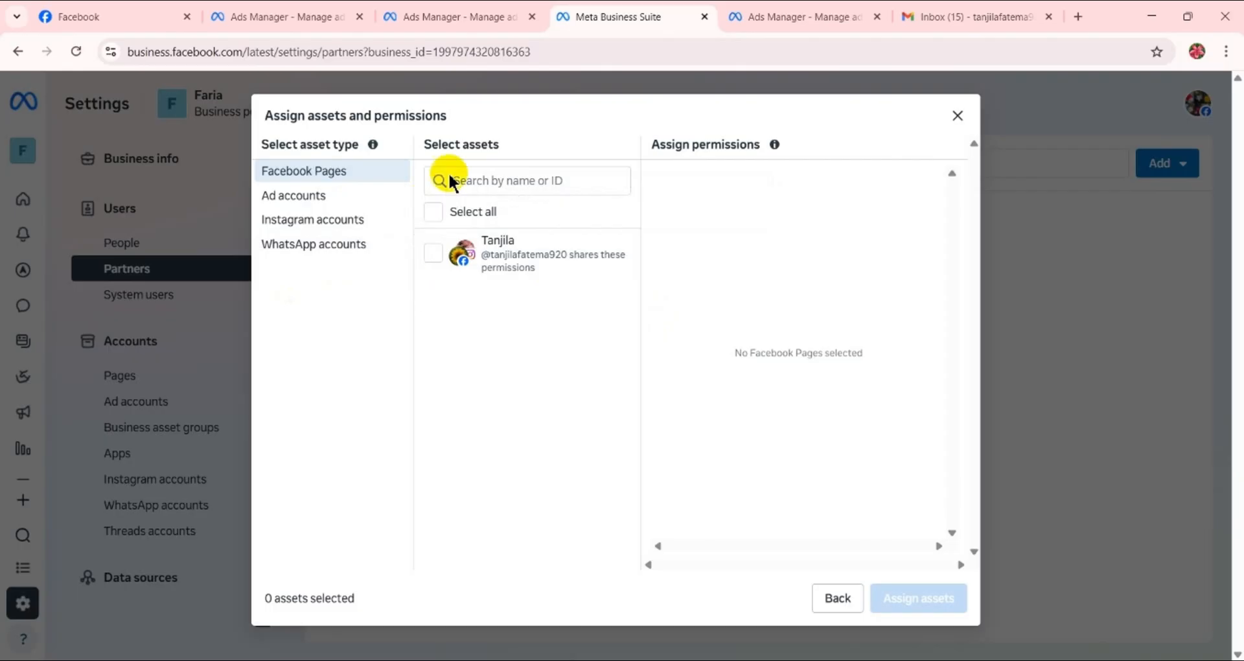
- Select the listed Facebook Page and give the partner full control with Everything (except sensitive actions)
left_click(432, 259)
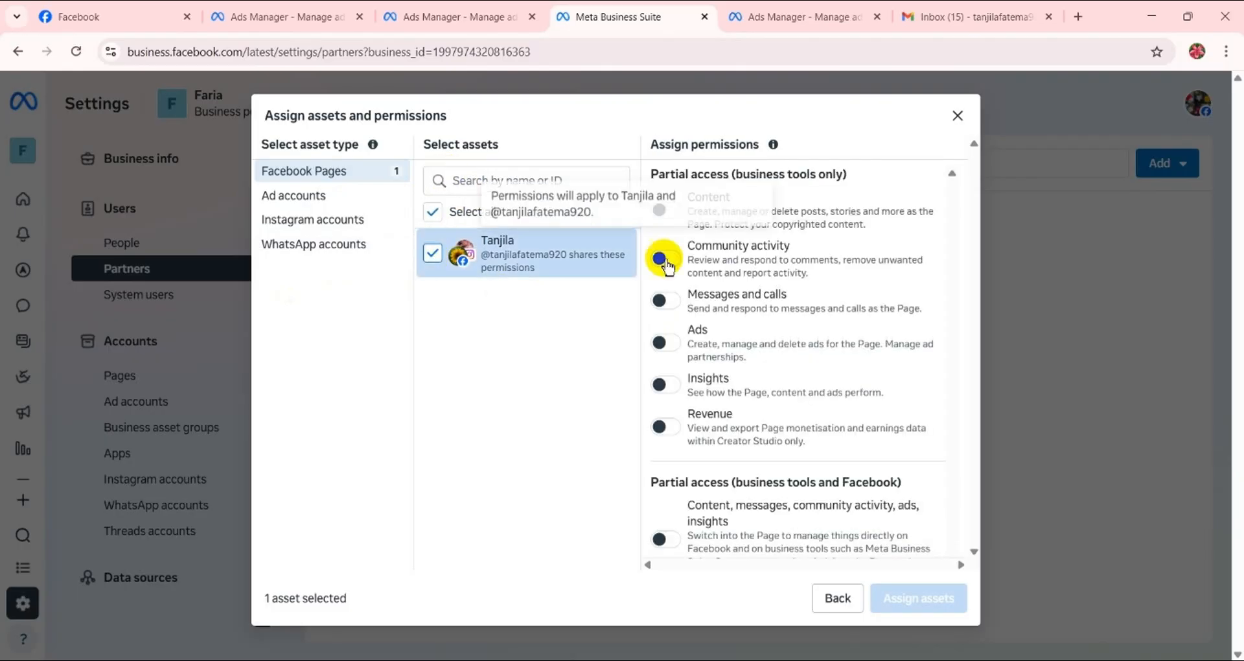
scroll(711, 408, "down", 3)
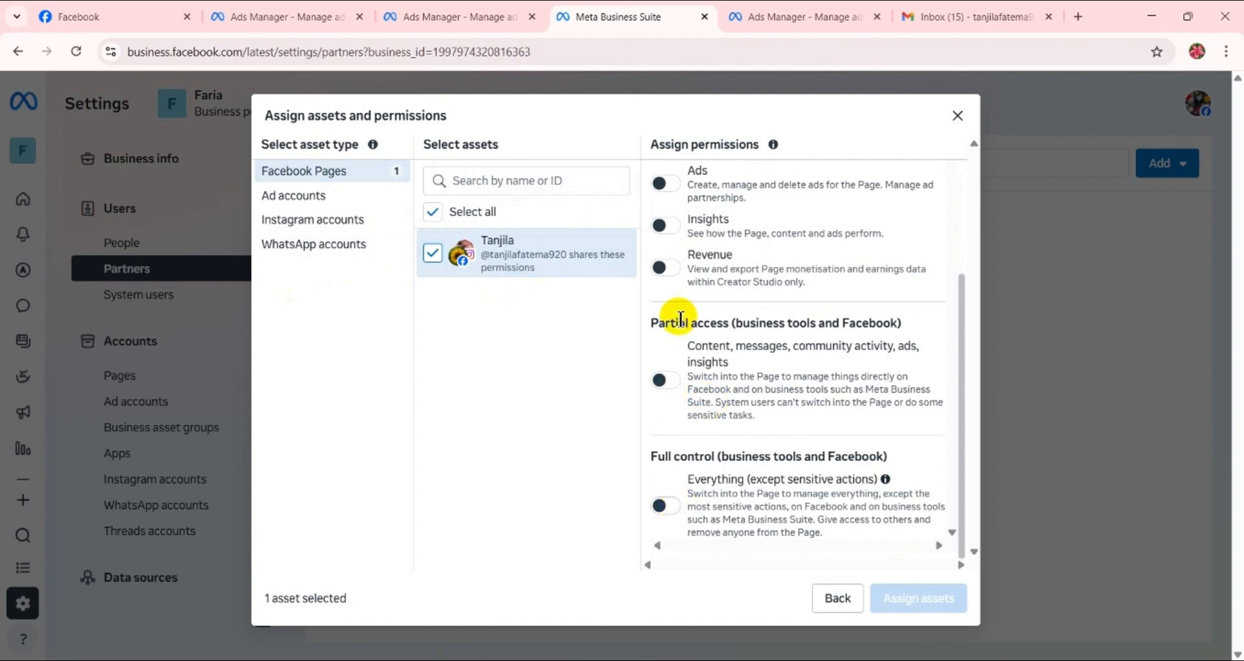
scroll(680, 318, "up", 3)
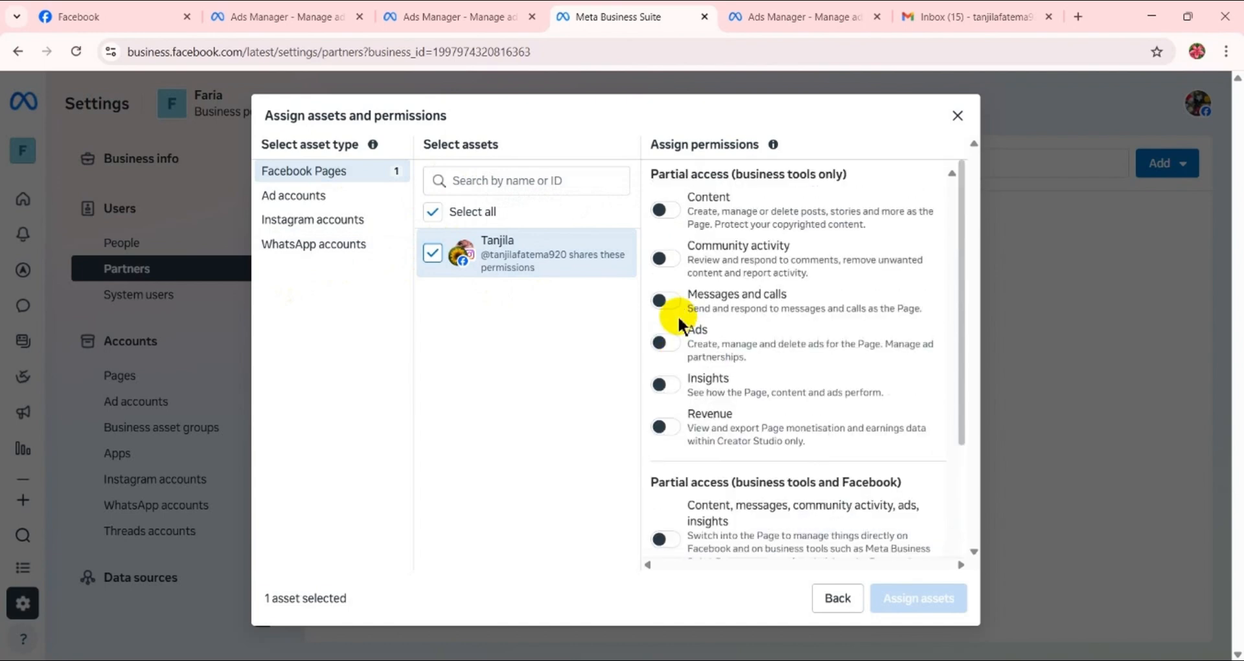
scroll(674, 327, "down", 3)
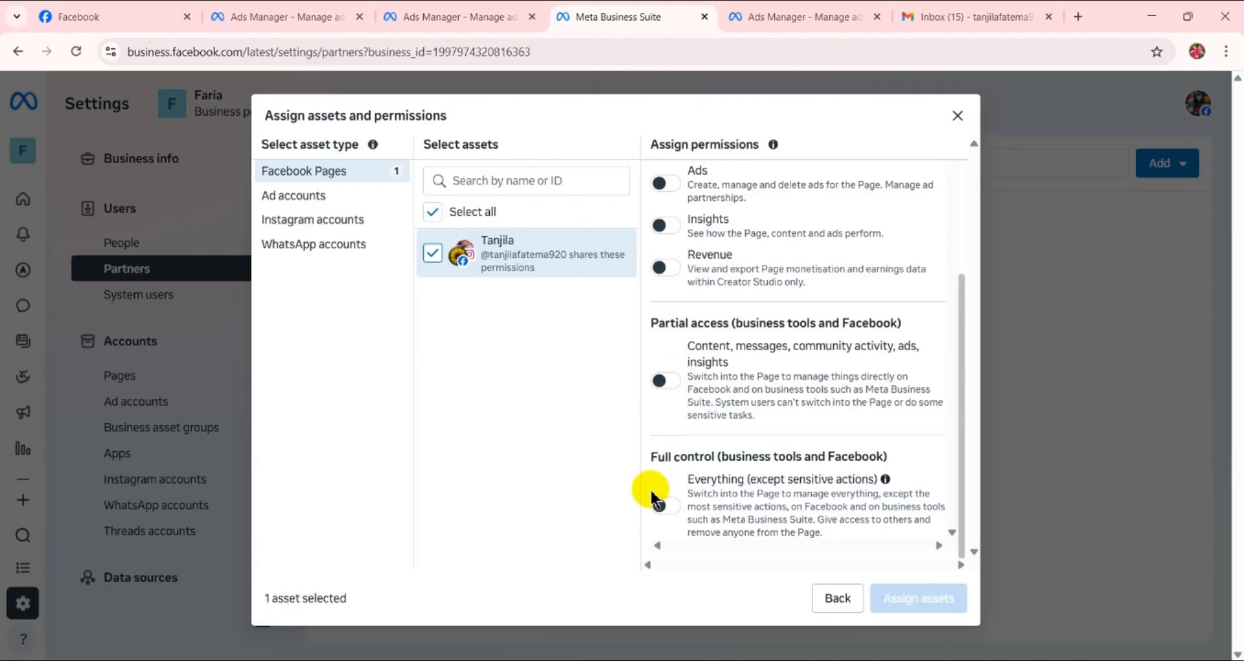
left_click(658, 503)
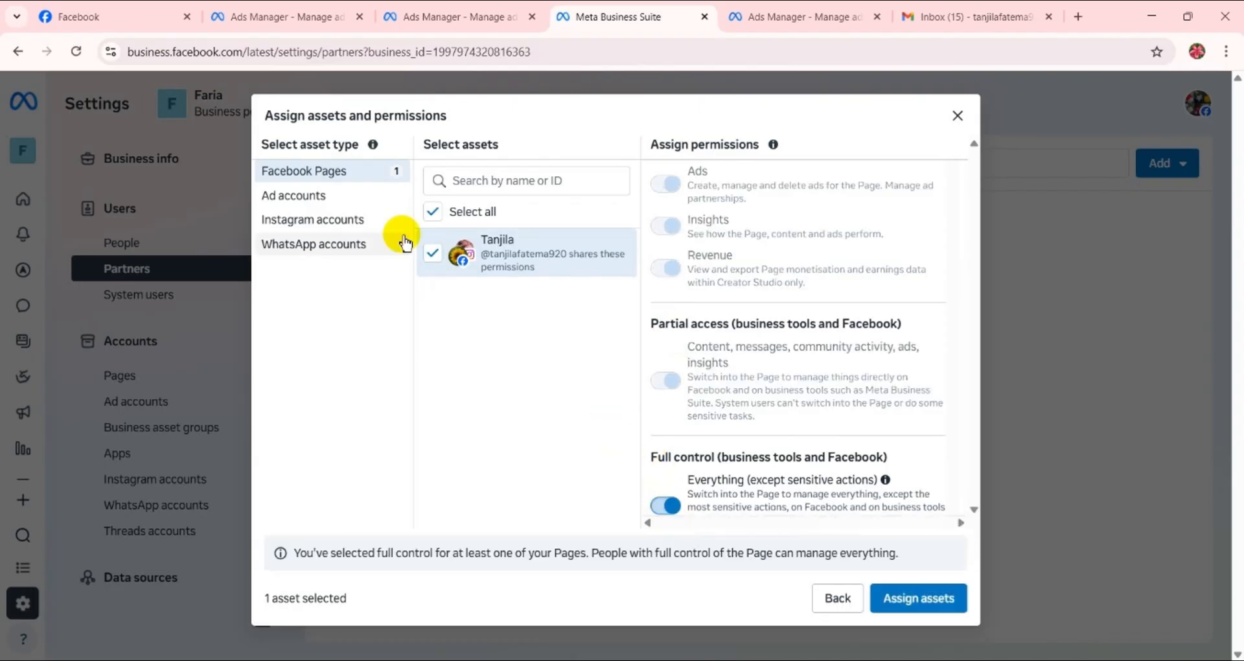
- Select the portfolio's ad account and grant the partner full control with Manage ad accounts
left_click(355, 195)
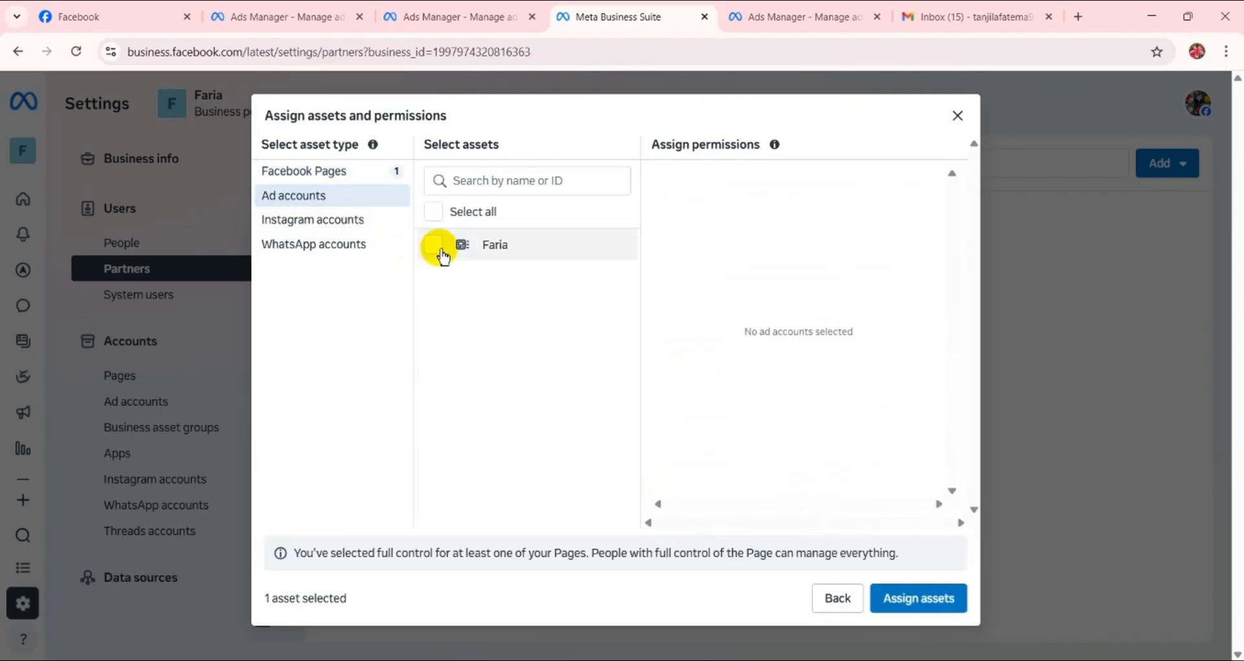
left_click(433, 245)
left_click(664, 360)
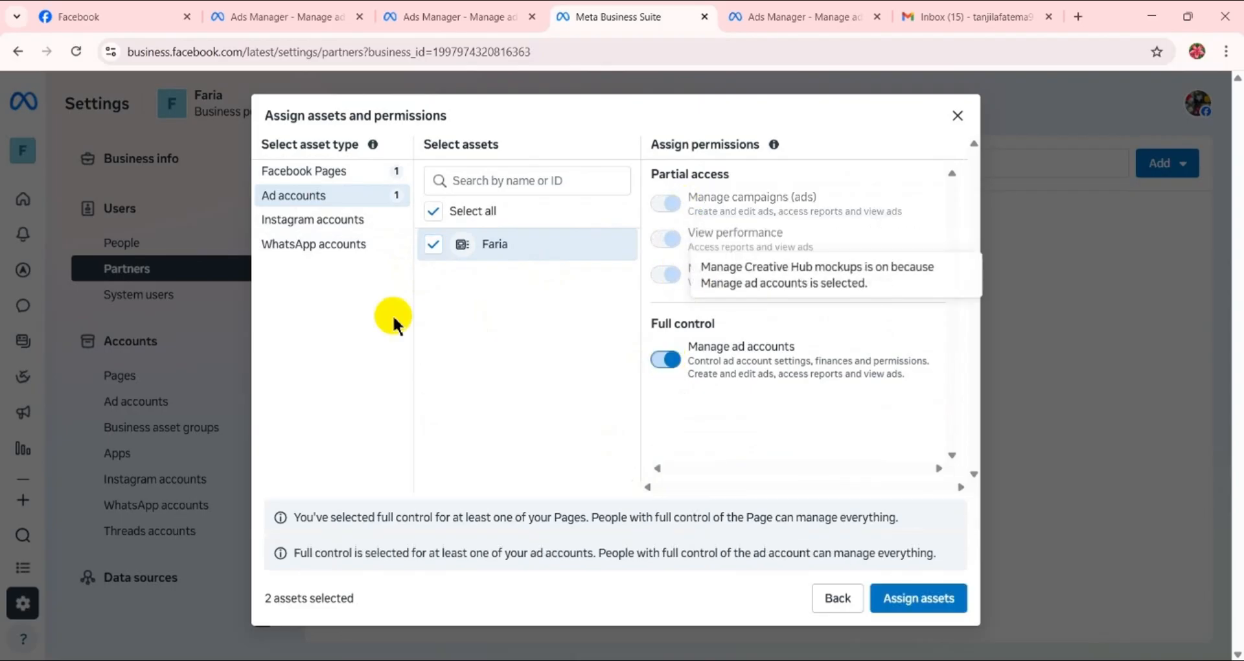
- Select the listed Instagram account and grant the partner full control with Everything
left_click(355, 220)
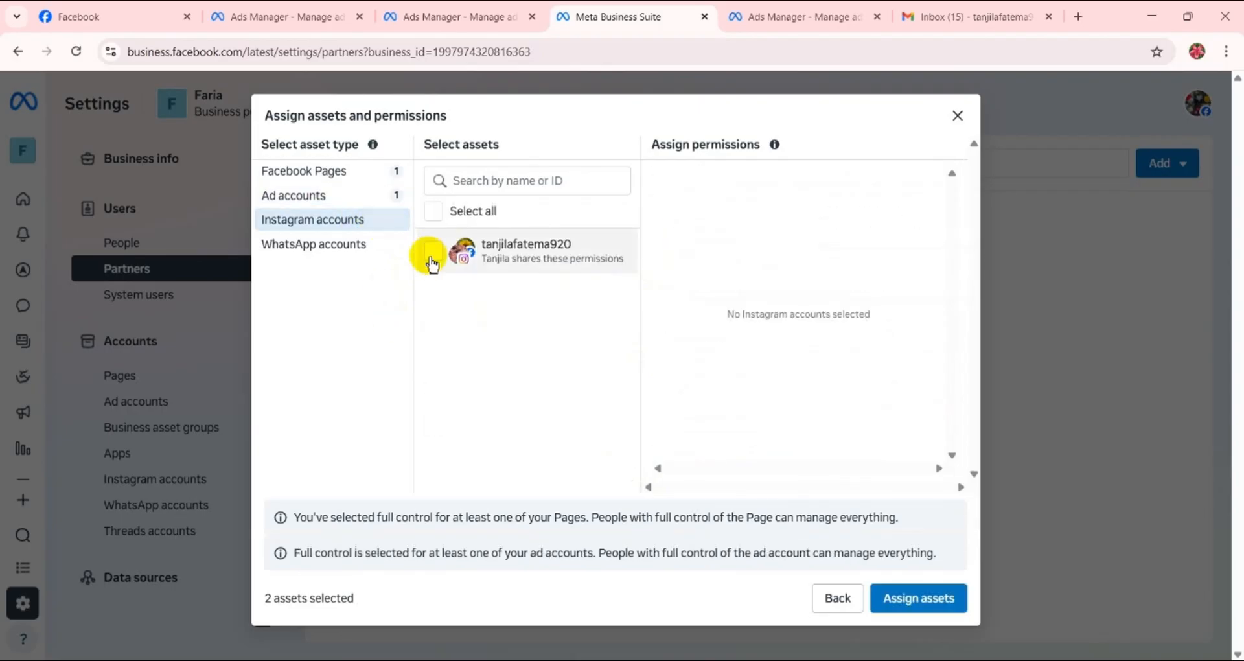
left_click(431, 258)
scroll(654, 349, "down", 2)
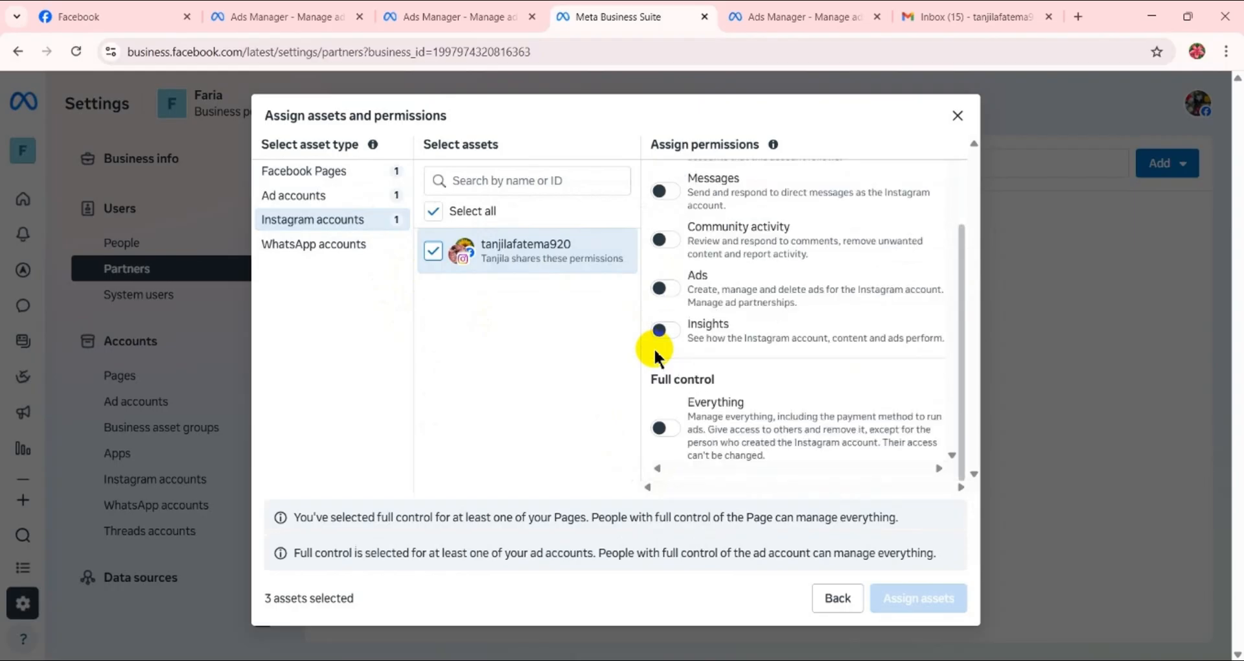
left_click(663, 428)
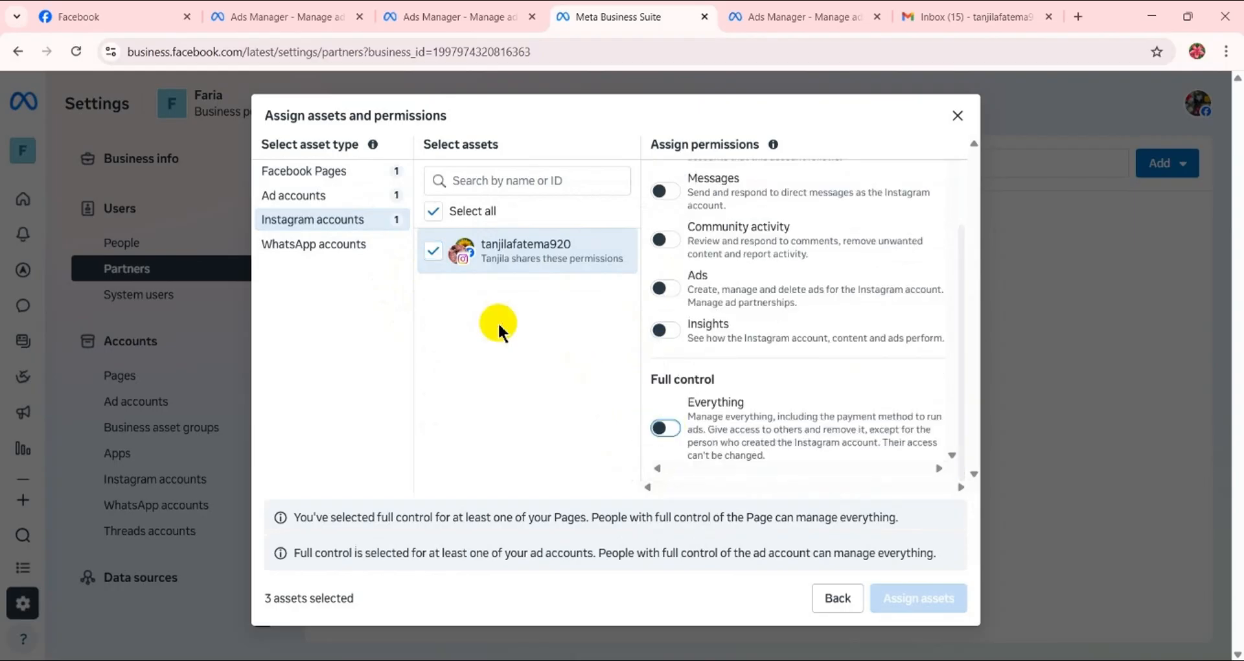
left_click(676, 430)
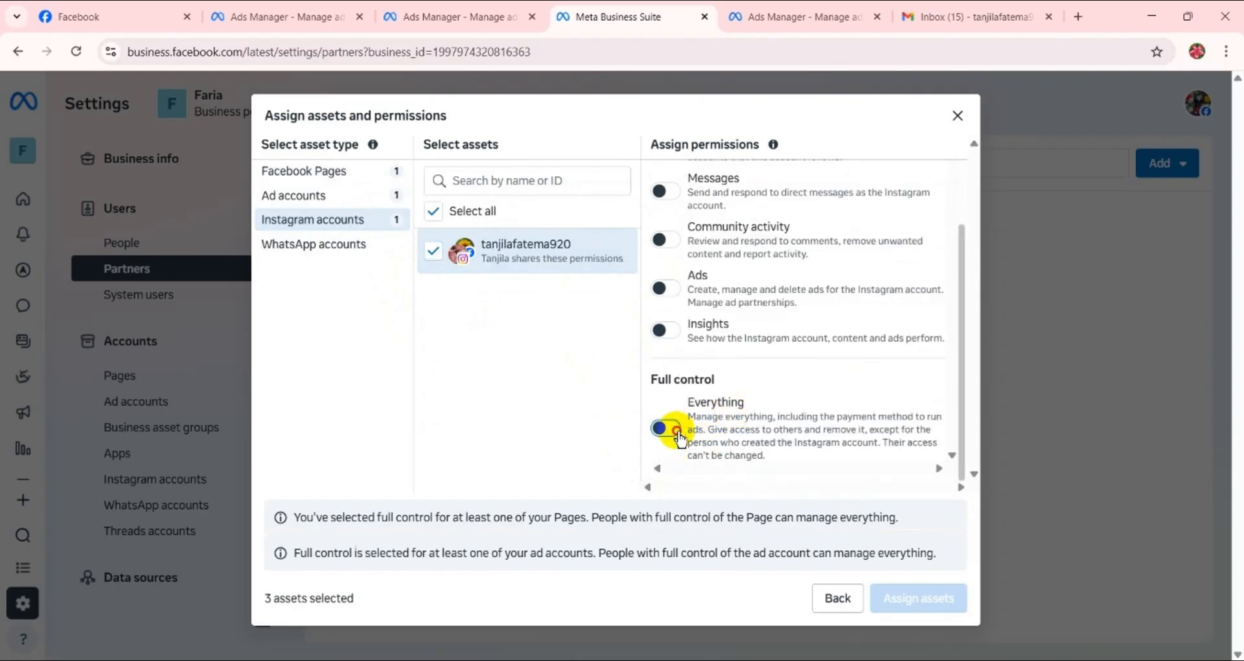
- Select the listed WhatsApp account and grant the partner full control with Everything
left_click(301, 244)
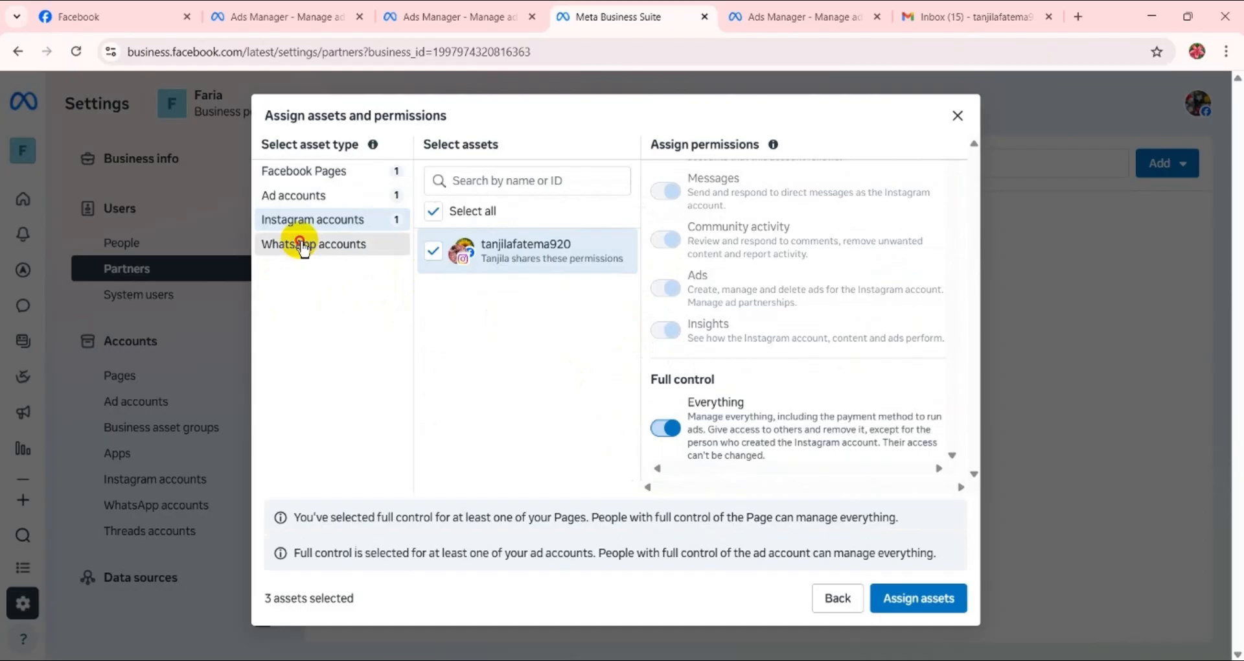
left_click(432, 242)
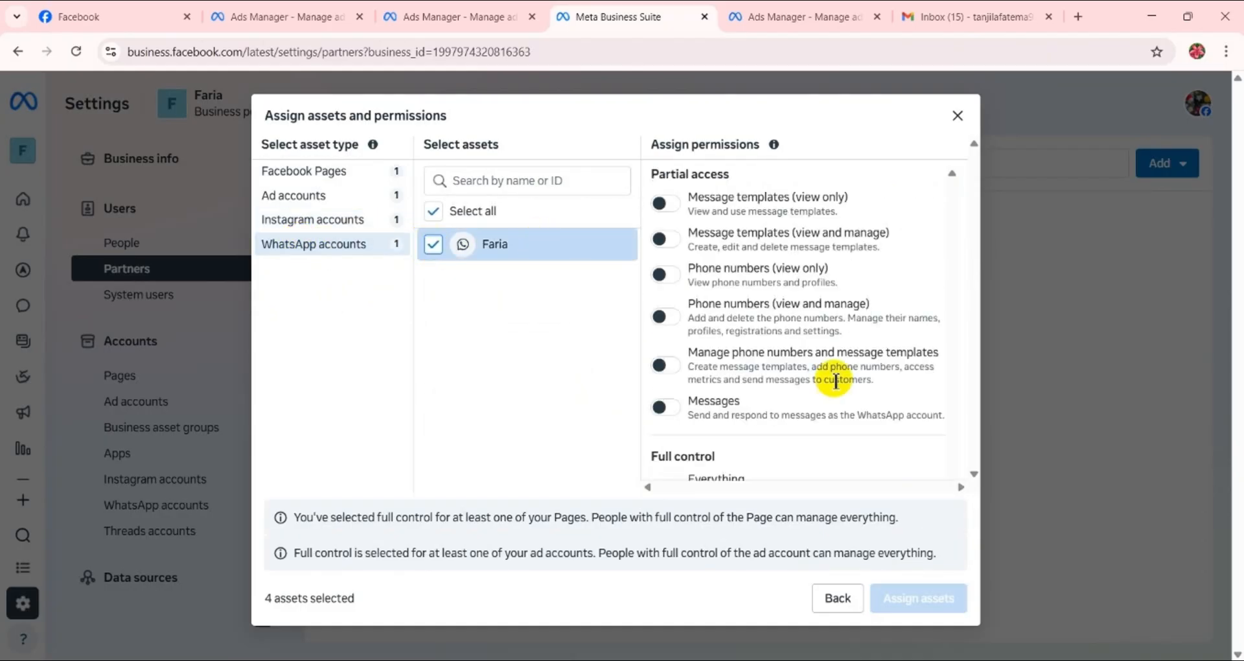
scroll(868, 436, "down", 2)
left_click(677, 442)
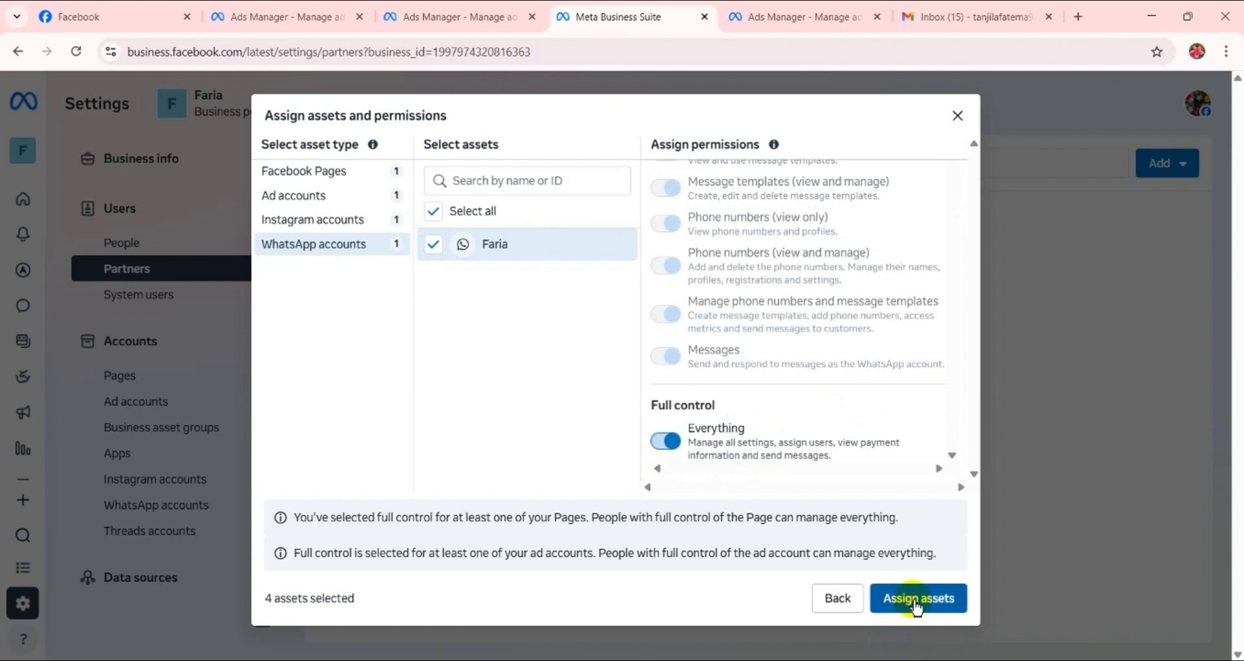
- Assign the selected assets to the partner, dismiss the confirmation and review the partner's assigned assets
left_click(915, 602)
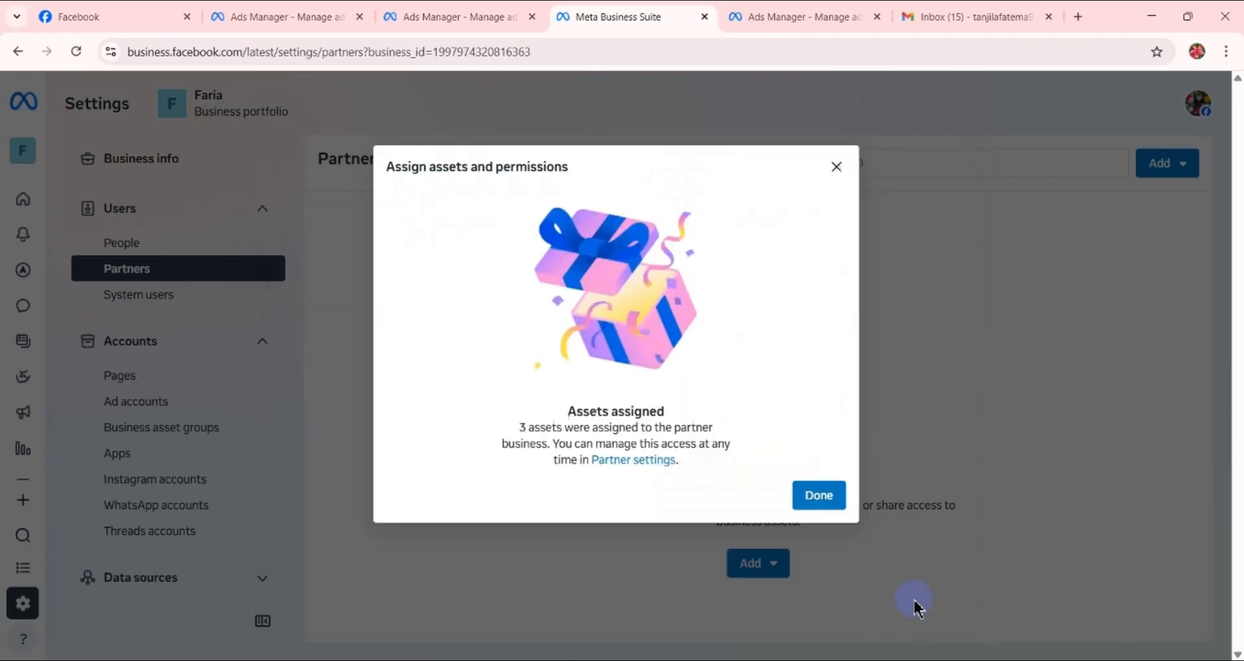
left_click(833, 500)
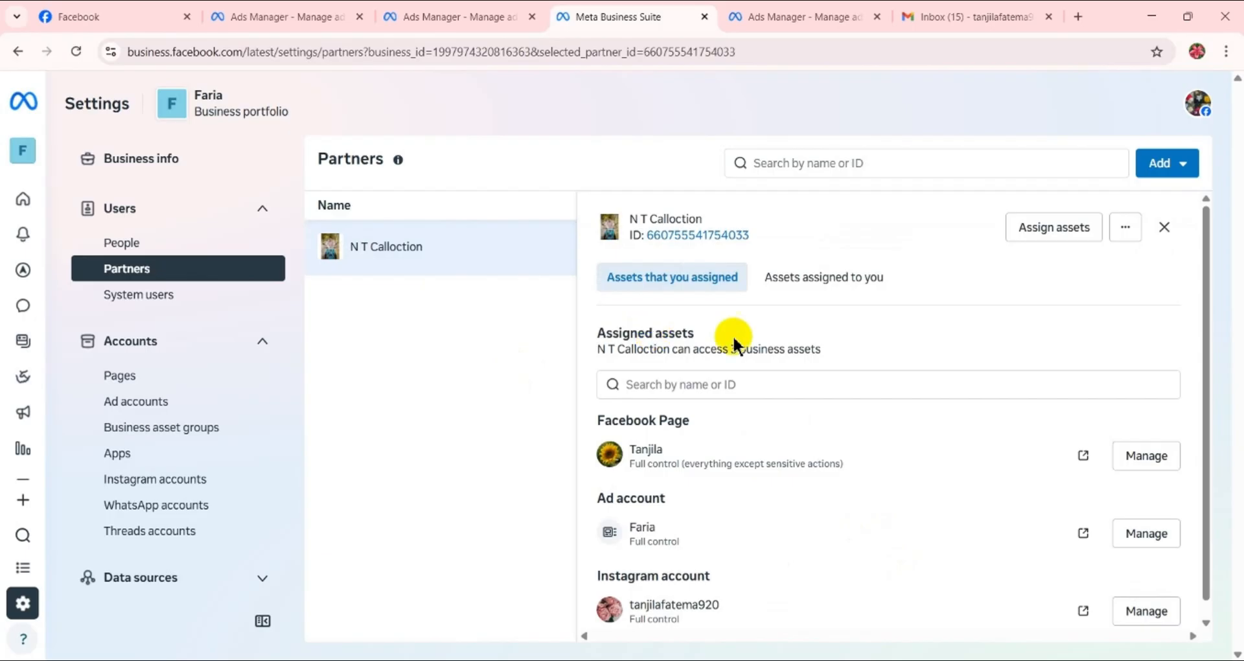
scroll(760, 445, "down", 1)
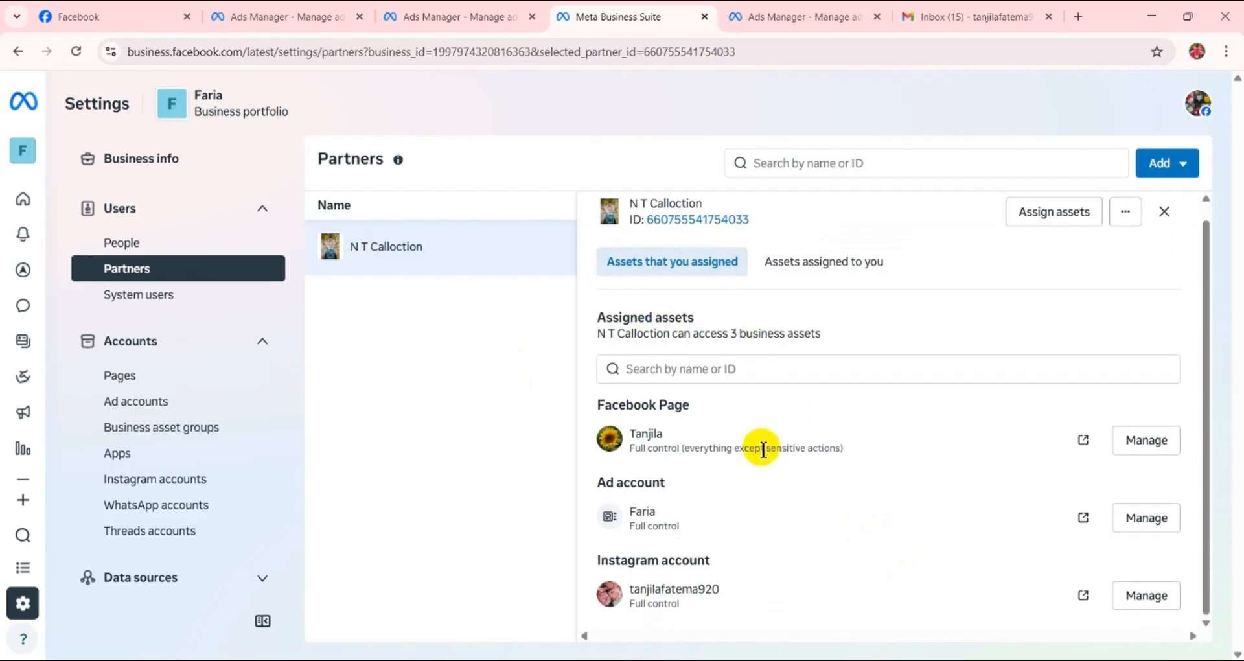